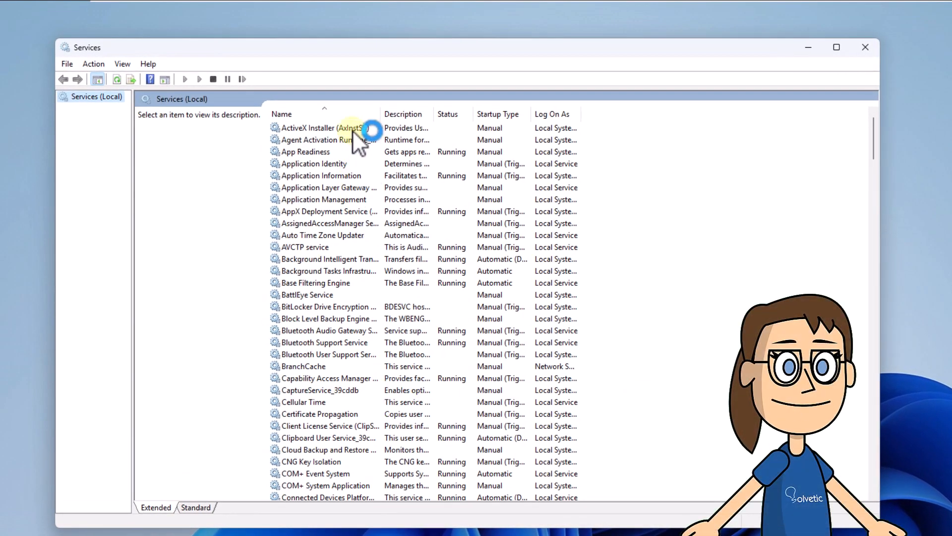
Set the startup type of the ActiveX Installer (AxInstSV) service to Disabled and apply the change.
{"action": "left_click", "coordinate": [354, 130]}
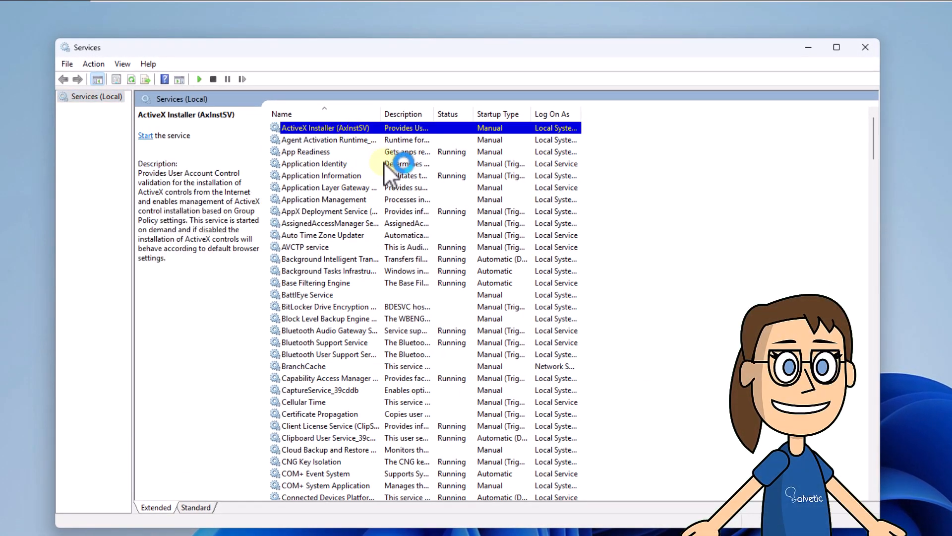
{"action": "double_click", "coordinate": [367, 129]}
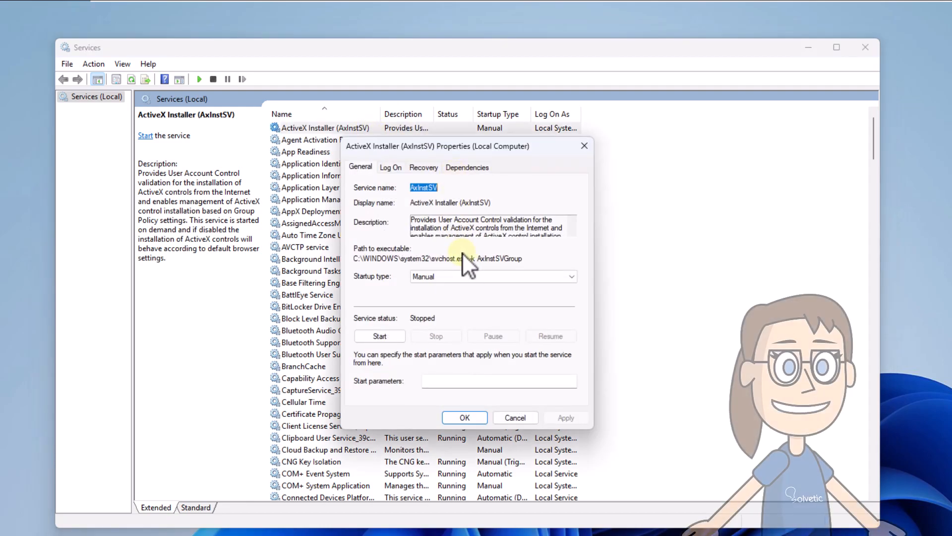
{"action": "left_click", "coordinate": [505, 276]}
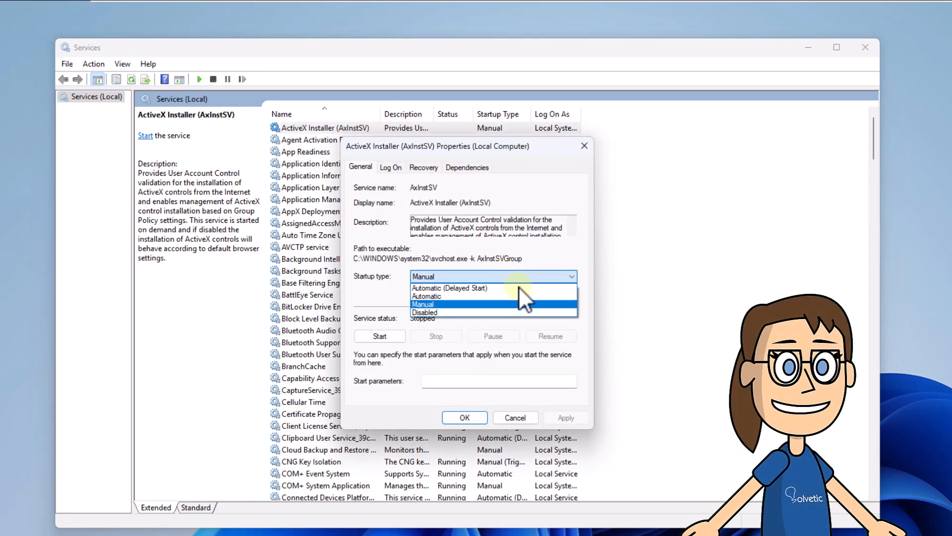
{"action": "left_click", "coordinate": [526, 313]}
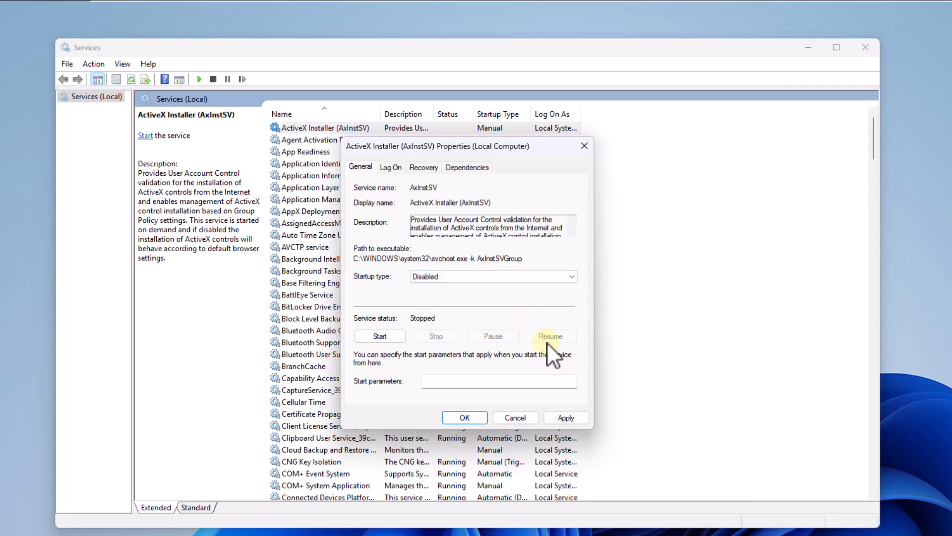
{"action": "left_click", "coordinate": [567, 416]}
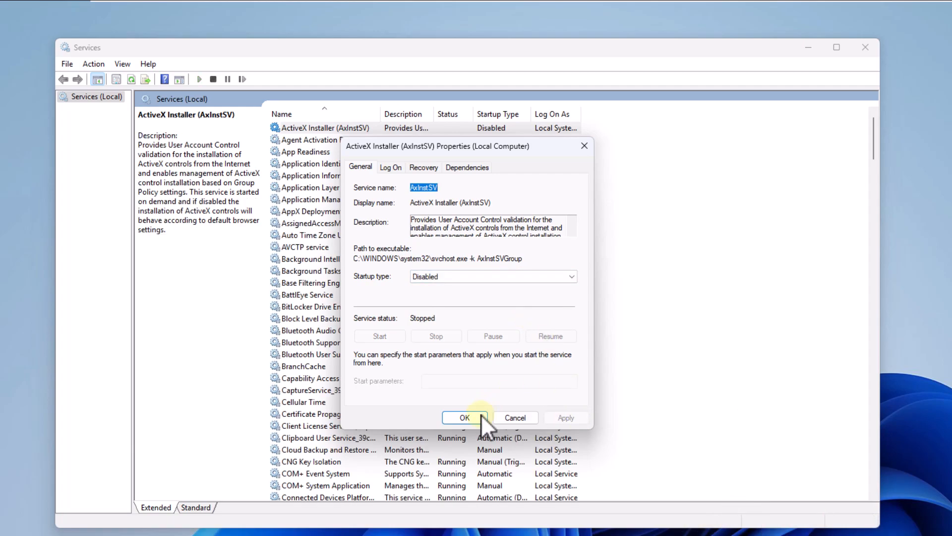
{"action": "left_click", "coordinate": [465, 417]}
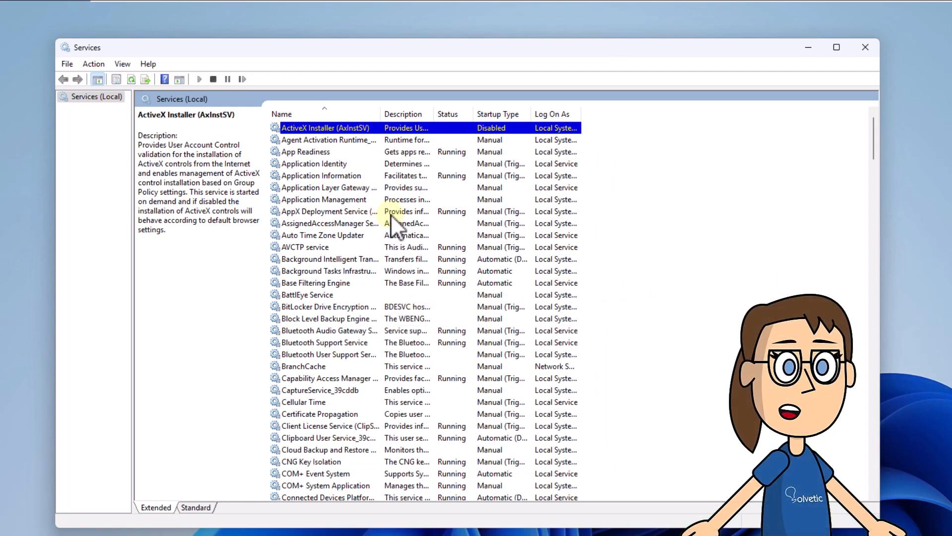
Set the startup type of the BitLocker Drive Encryption Service to Disabled and apply the change.
{"action": "left_click", "coordinate": [353, 308]}
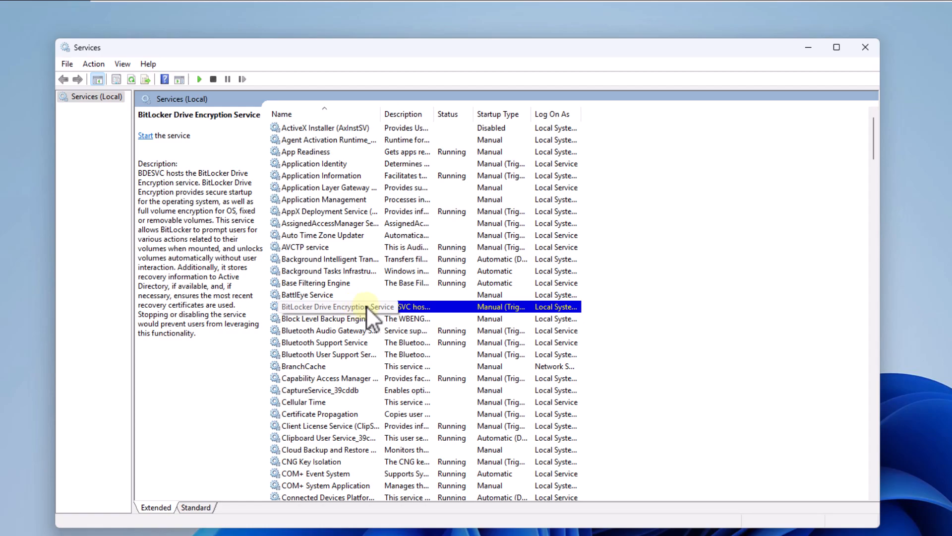
{"action": "left_click", "coordinate": [468, 366]}
{"action": "left_click", "coordinate": [449, 317]}
{"action": "left_click", "coordinate": [469, 307]}
{"action": "double_click", "coordinate": [472, 304]}
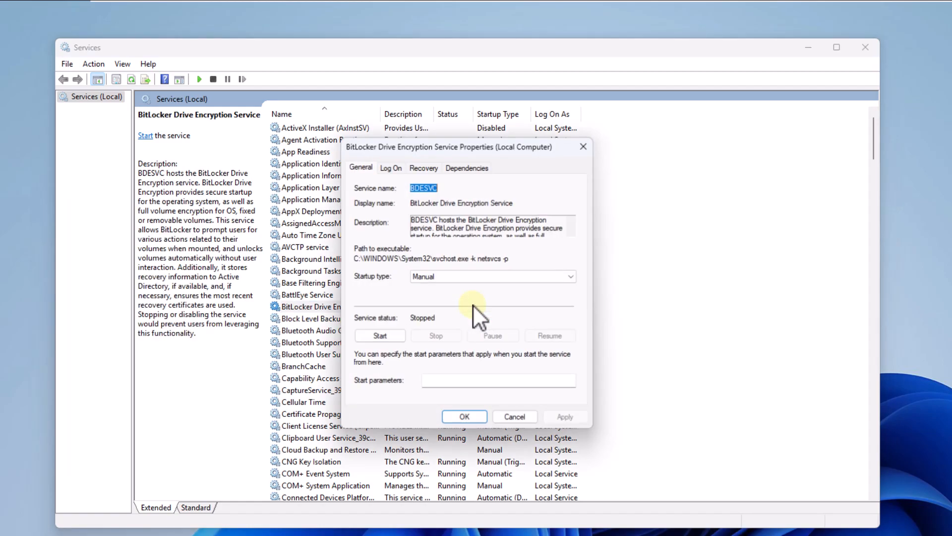
{"action": "left_click", "coordinate": [553, 276]}
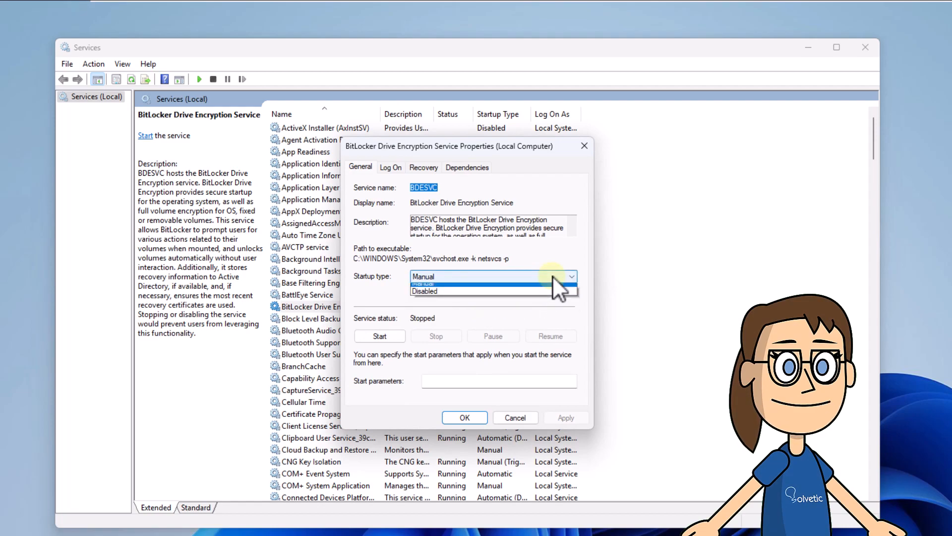
{"action": "left_click", "coordinate": [552, 311]}
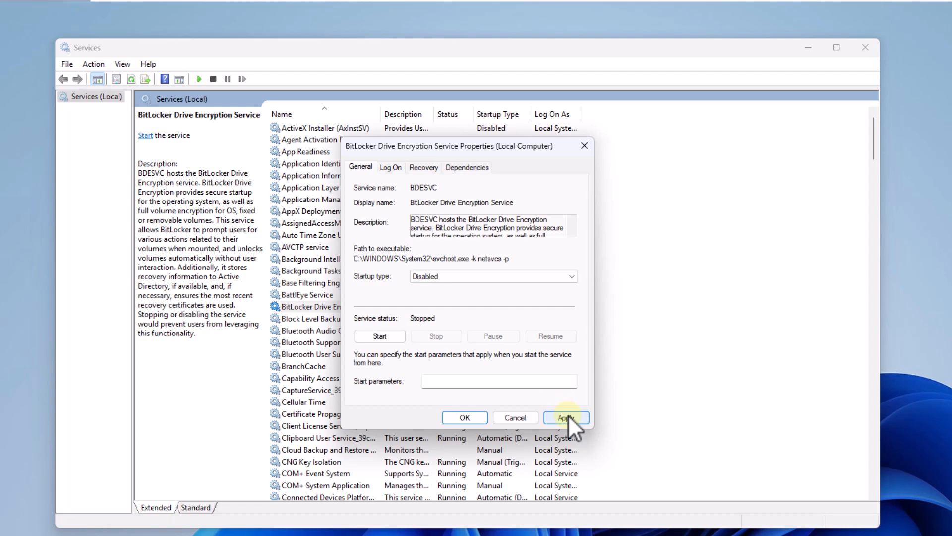
{"action": "left_click", "coordinate": [567, 416]}
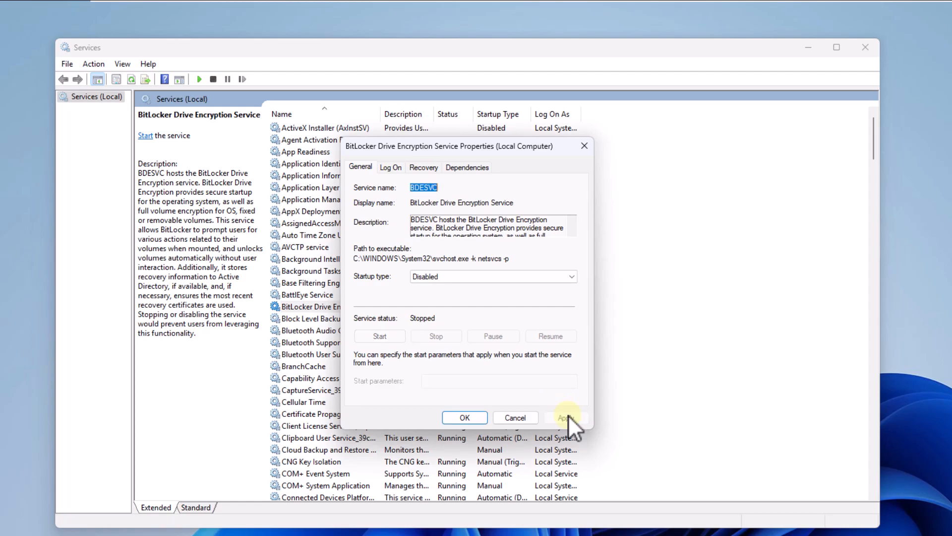
{"action": "left_click", "coordinate": [468, 418]}
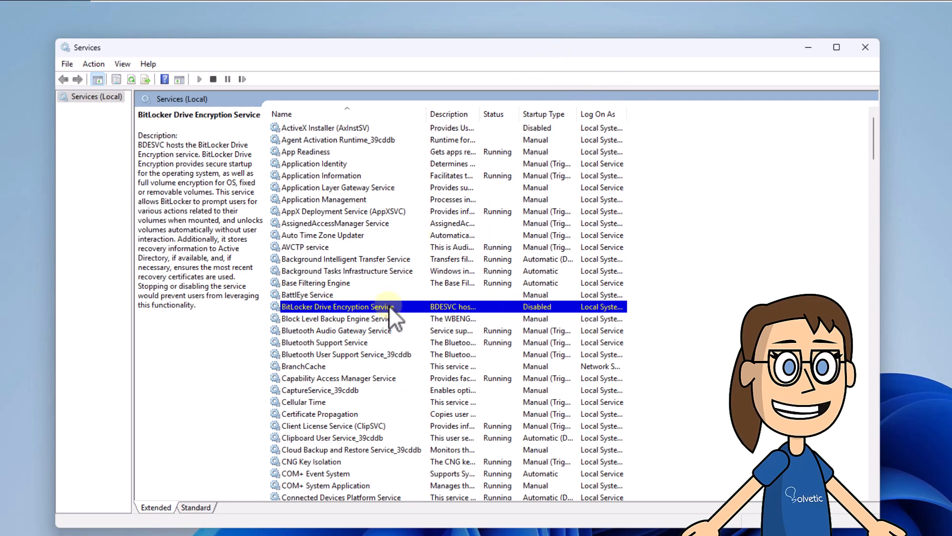
Set the startup type of the Bluetooth Audio Gateway Service to Disabled and apply the change.
{"action": "left_click", "coordinate": [384, 329]}
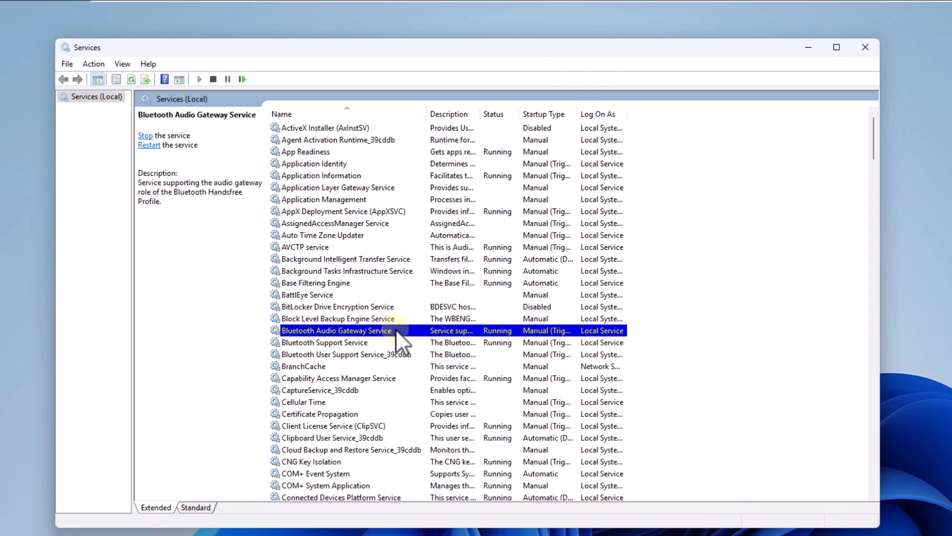
{"action": "double_click", "coordinate": [399, 330]}
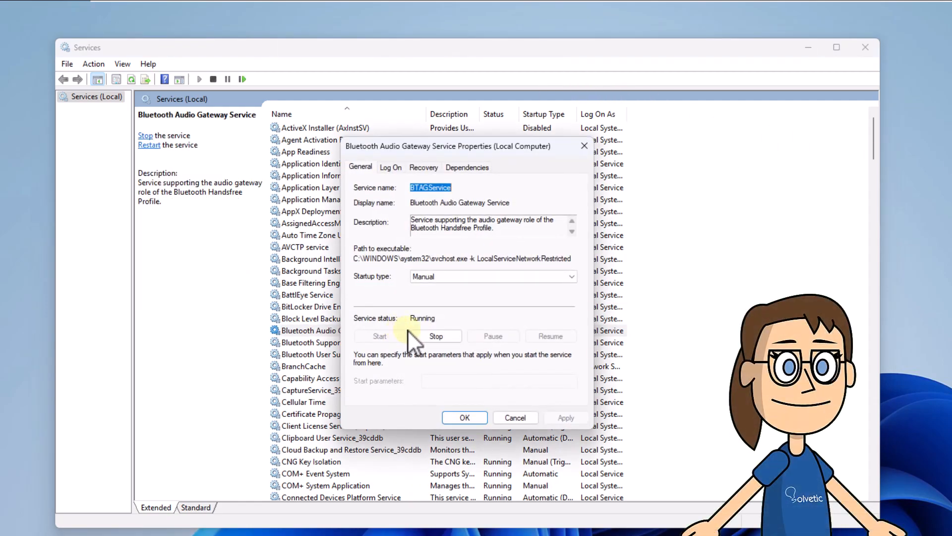
{"action": "left_click", "coordinate": [546, 277]}
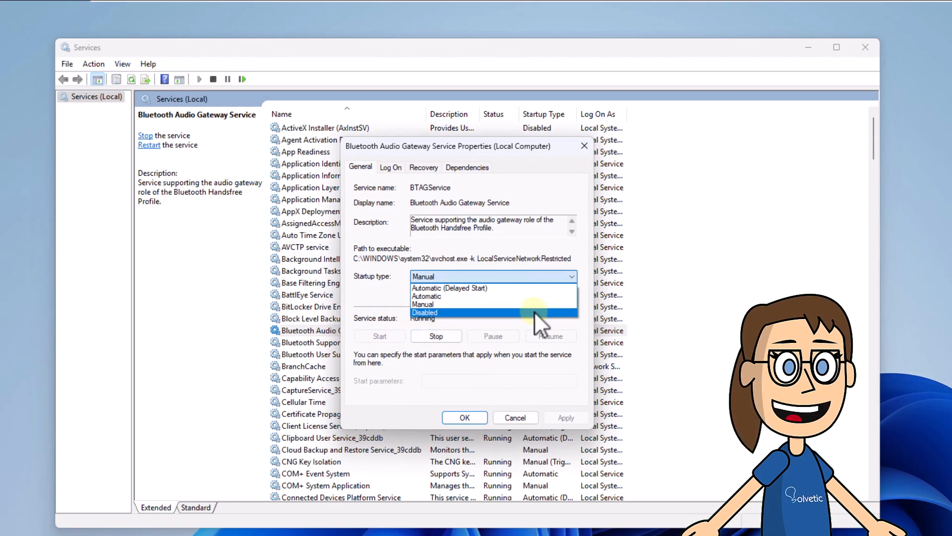
{"action": "left_click", "coordinate": [535, 311]}
{"action": "left_click", "coordinate": [569, 415]}
{"action": "left_click", "coordinate": [468, 419]}
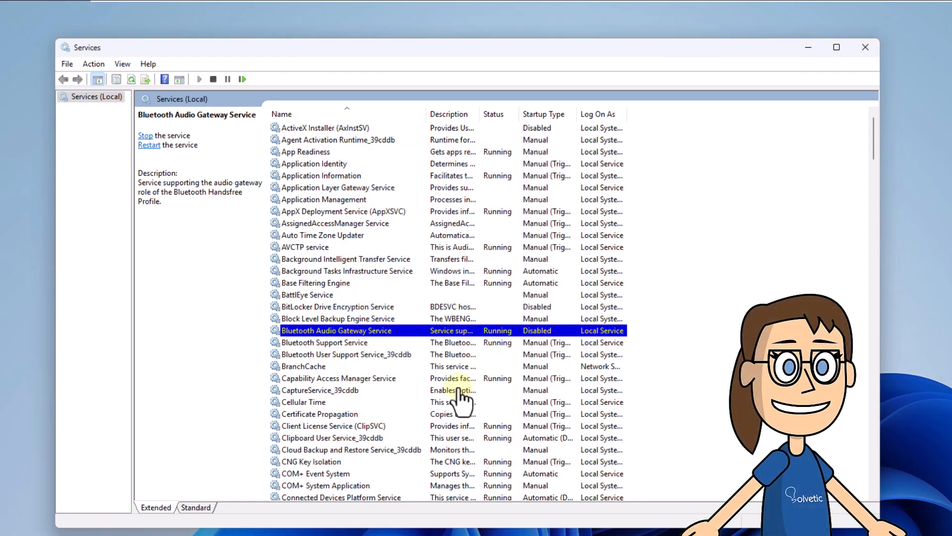
Set the startup type of the Bluetooth Support Service to Disabled and apply the change.
{"action": "left_click", "coordinate": [397, 342]}
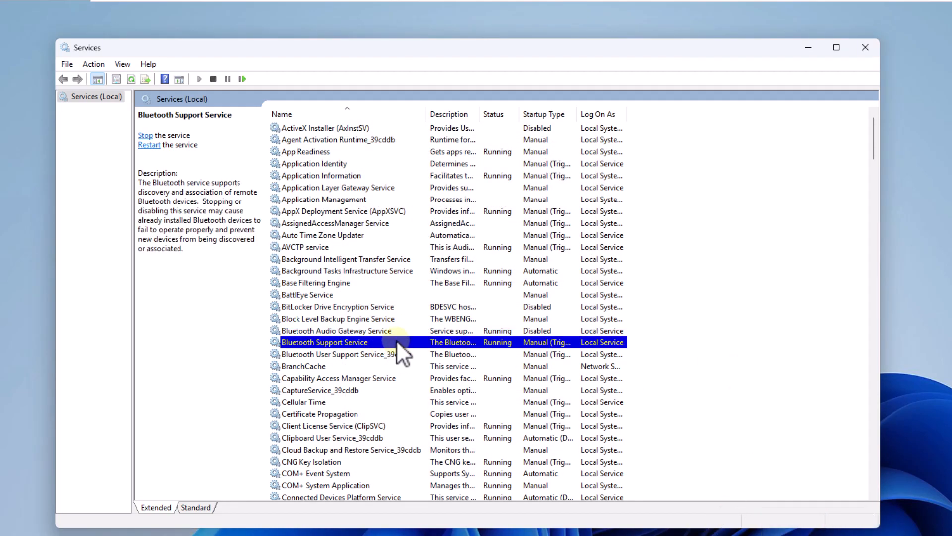
{"action": "double_click", "coordinate": [397, 343]}
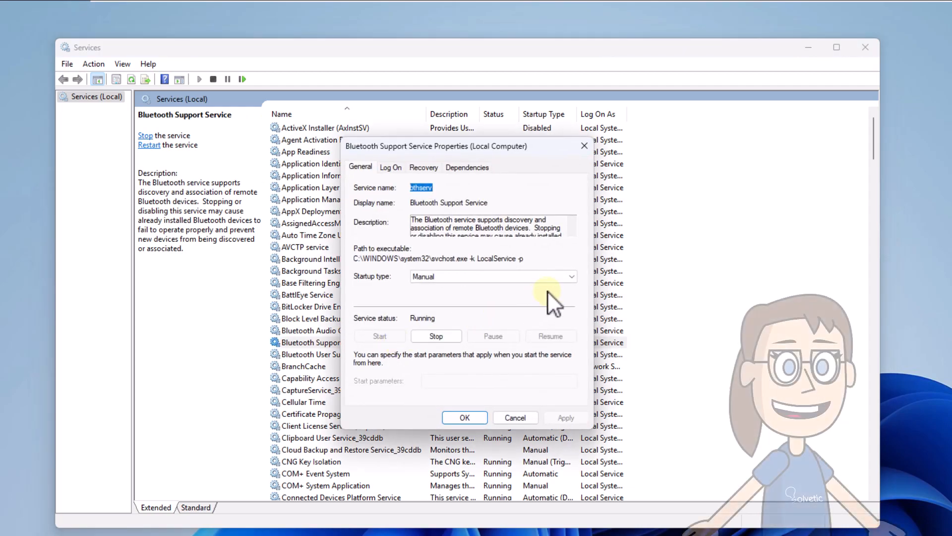
{"action": "left_click", "coordinate": [565, 276]}
{"action": "left_click", "coordinate": [547, 310]}
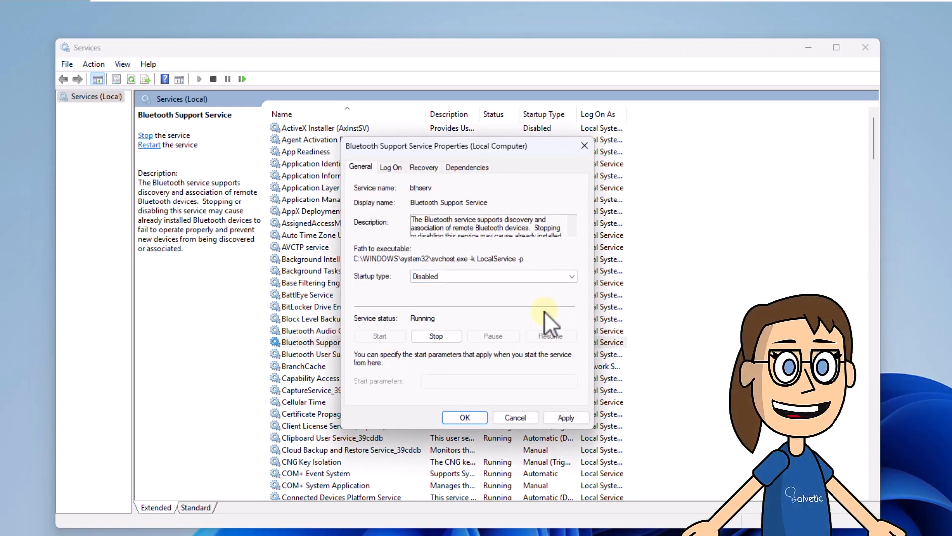
{"action": "left_click", "coordinate": [565, 417]}
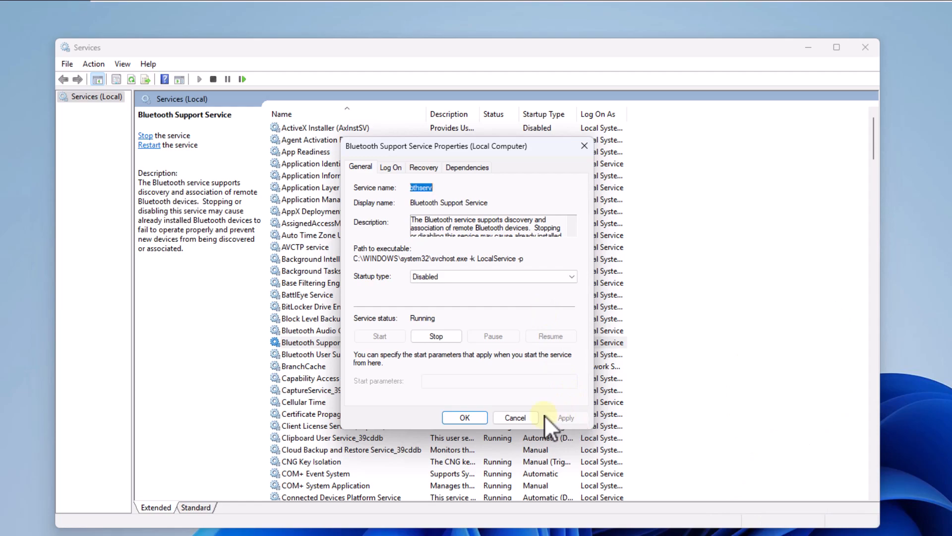
{"action": "left_click", "coordinate": [465, 418]}
{"action": "left_click", "coordinate": [486, 342]}
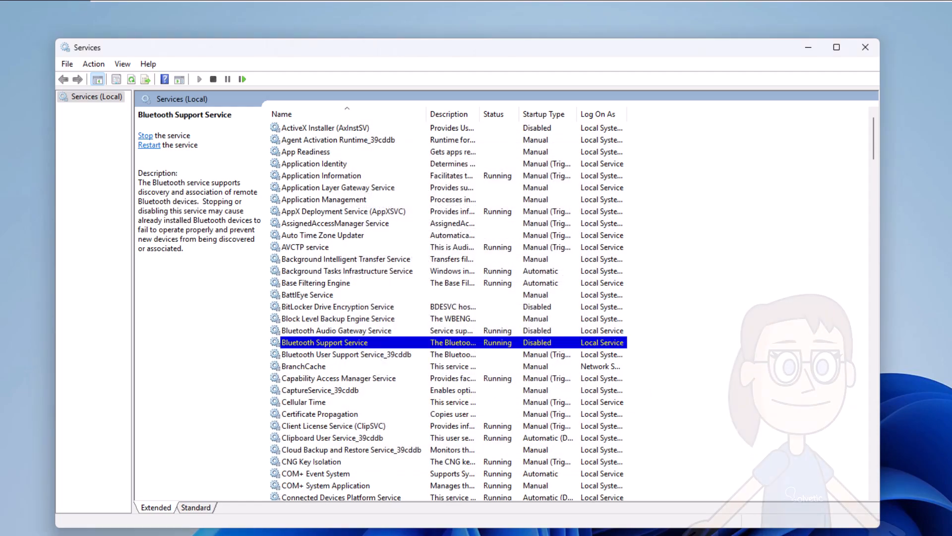
Set the startup type of the AssignedAccessManager Service to Disabled and apply the change.
{"action": "left_click", "coordinate": [370, 222]}
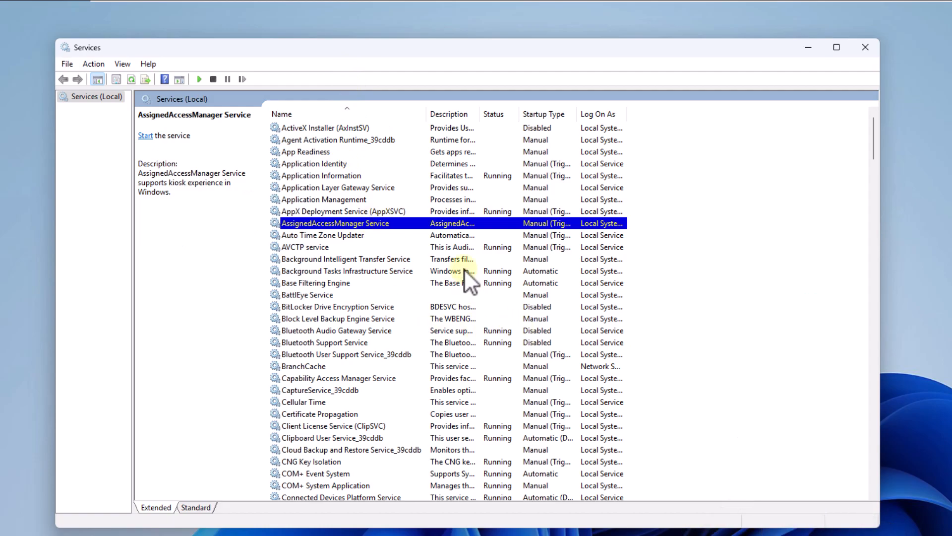
{"action": "double_click", "coordinate": [437, 223]}
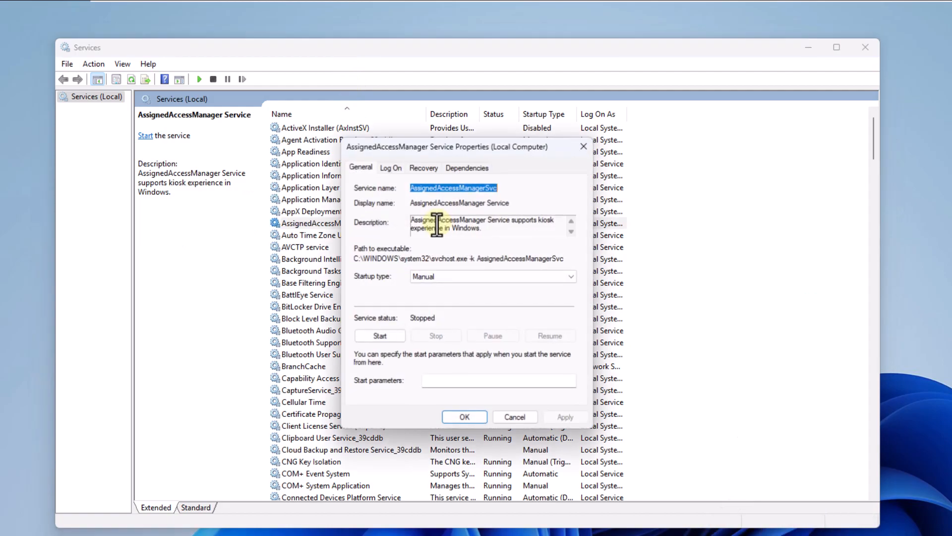
{"action": "left_click", "coordinate": [510, 276]}
{"action": "left_click", "coordinate": [536, 311]}
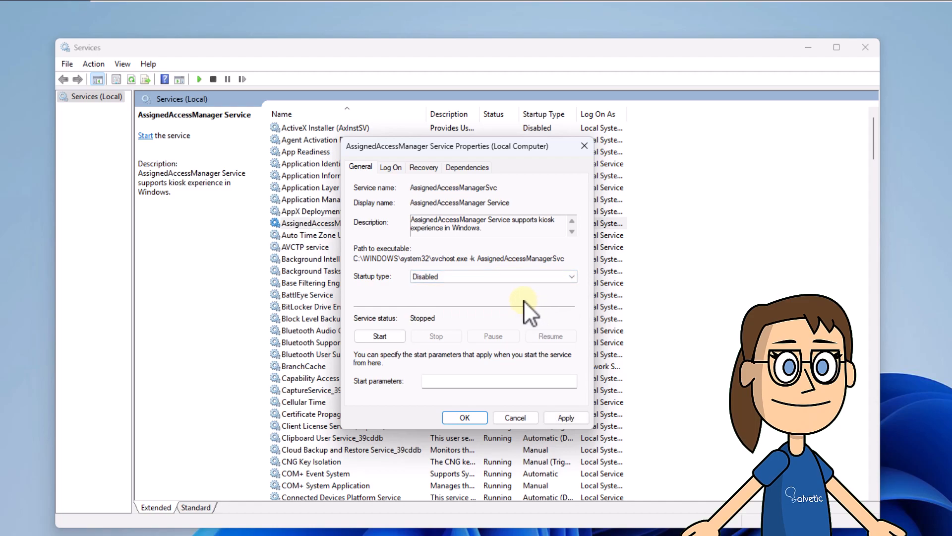
{"action": "left_click", "coordinate": [581, 418]}
{"action": "left_click", "coordinate": [465, 417]}
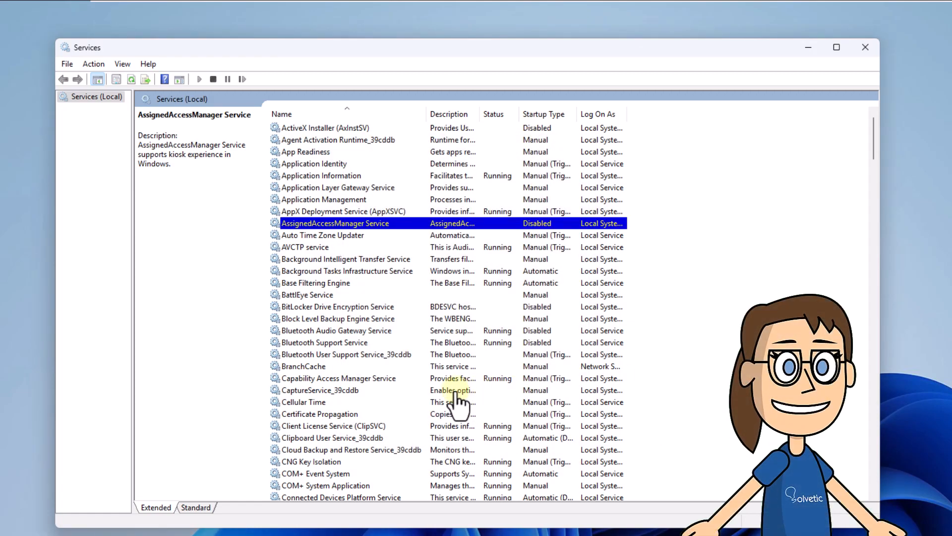
Stop the Connected User Experiences and Telemetry service and set its startup type to Disabled.
{"action": "scroll", "coordinate": [379, 385], "scroll_direction": "down", "scroll_amount": 4}
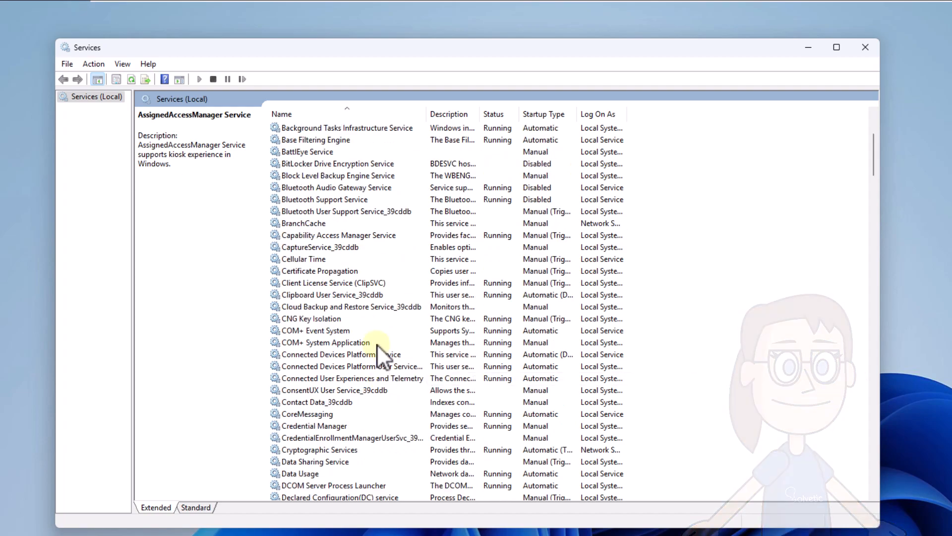
{"action": "left_click", "coordinate": [389, 378]}
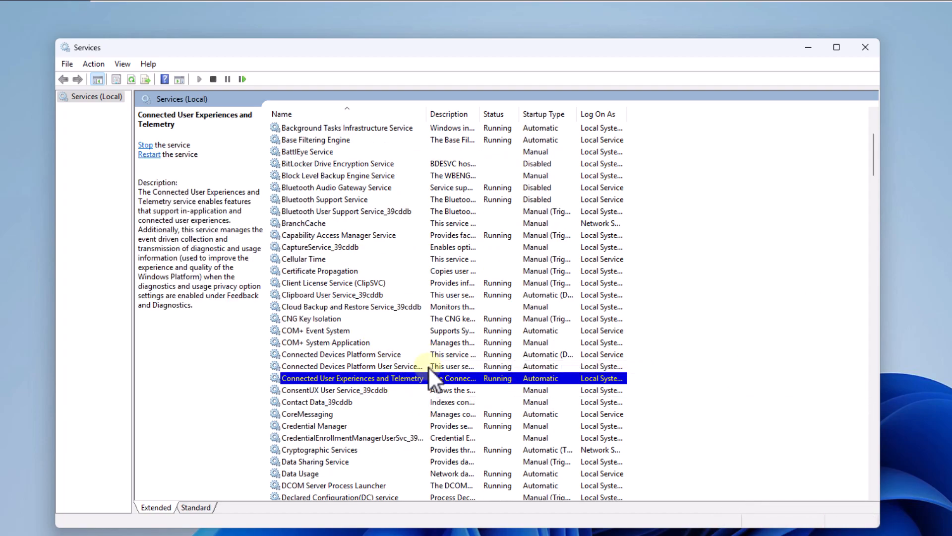
{"action": "double_click", "coordinate": [407, 377]}
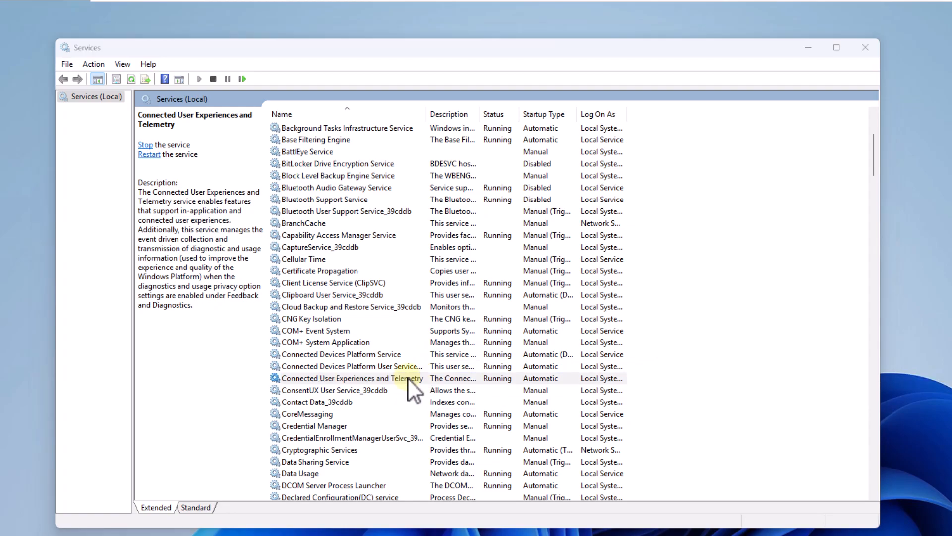
{"action": "left_click", "coordinate": [438, 338]}
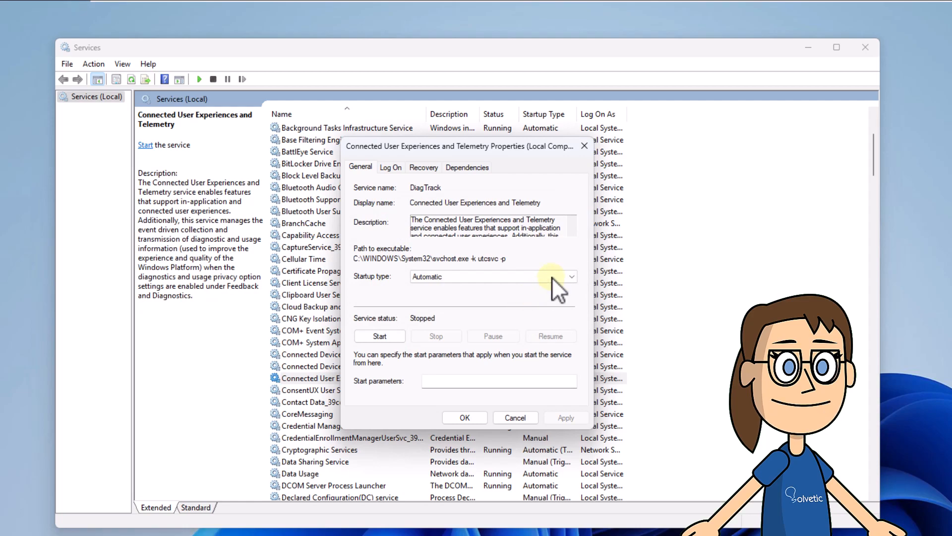
{"action": "left_click", "coordinate": [549, 277]}
{"action": "left_click", "coordinate": [551, 312]}
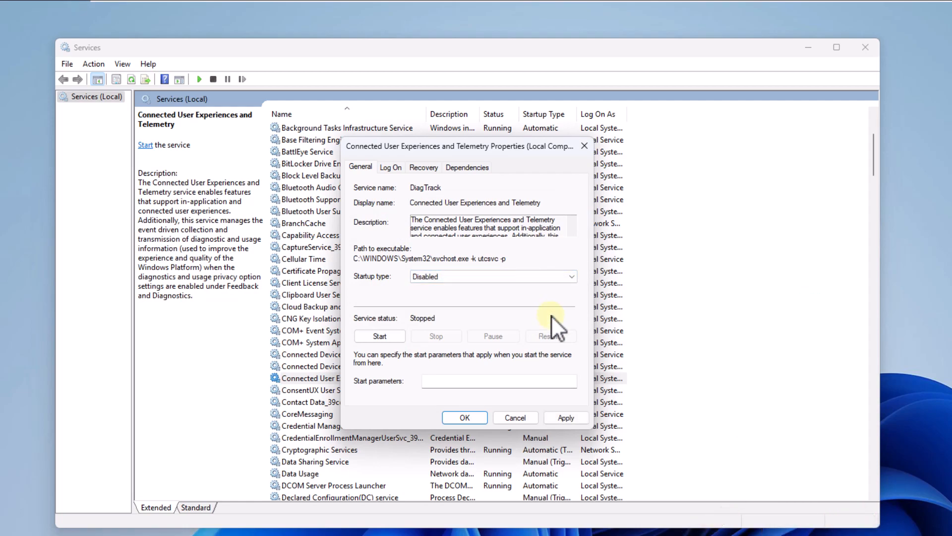
{"action": "left_click", "coordinate": [578, 415]}
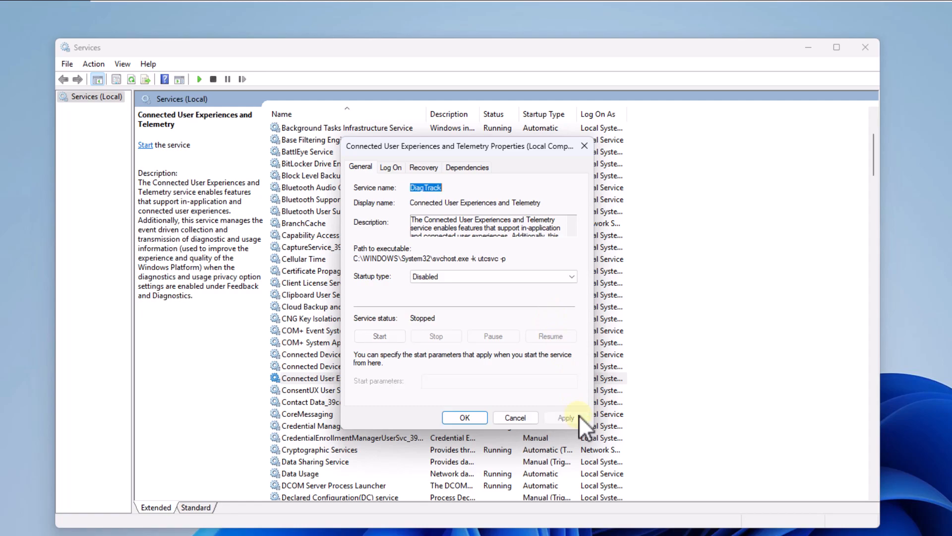
{"action": "left_click", "coordinate": [469, 417]}
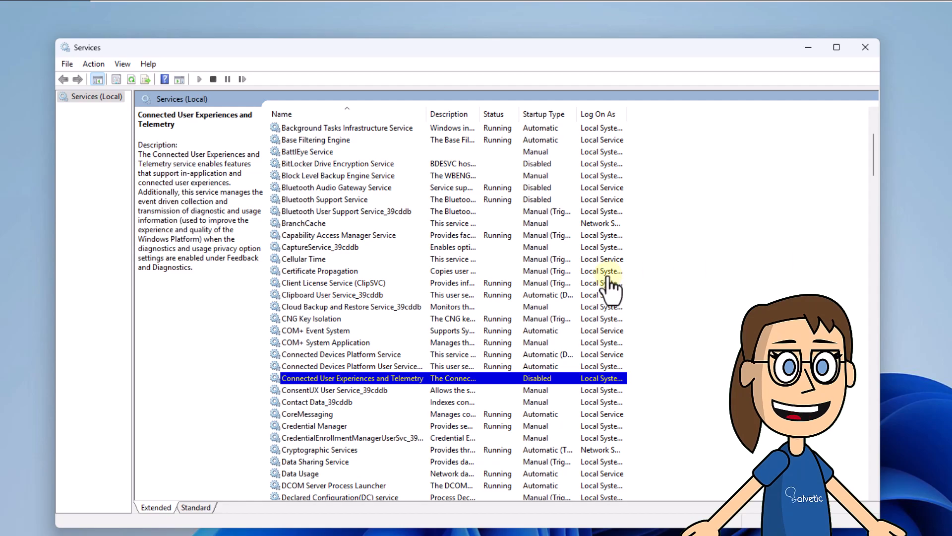
Set the startup type of the Diagnostic Execution Service to Disabled and apply the change.
{"action": "scroll", "coordinate": [373, 341], "scroll_direction": "down", "scroll_amount": 3}
{"action": "scroll", "coordinate": [373, 341], "scroll_direction": "down", "scroll_amount": 3}
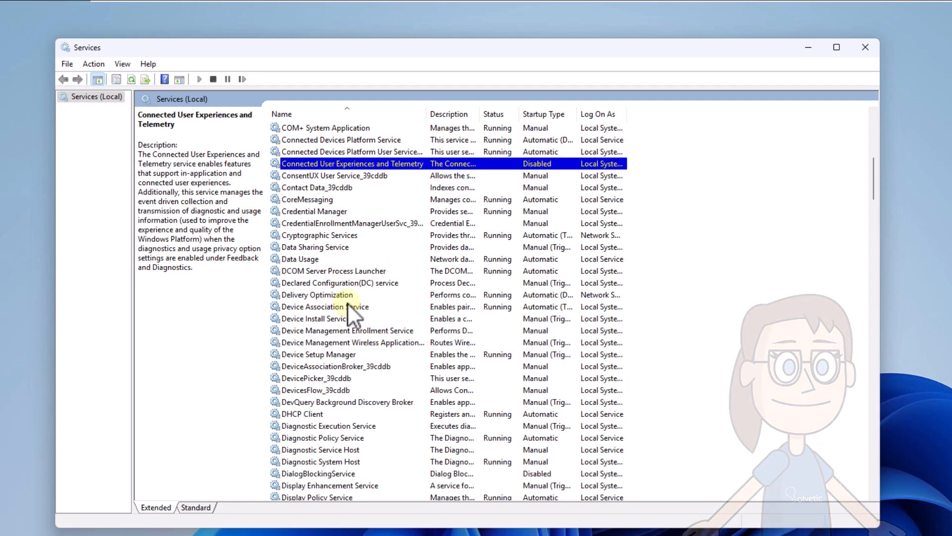
{"action": "scroll", "coordinate": [347, 302], "scroll_direction": "down", "scroll_amount": 4}
{"action": "scroll", "coordinate": [347, 355], "scroll_direction": "up", "scroll_amount": 1}
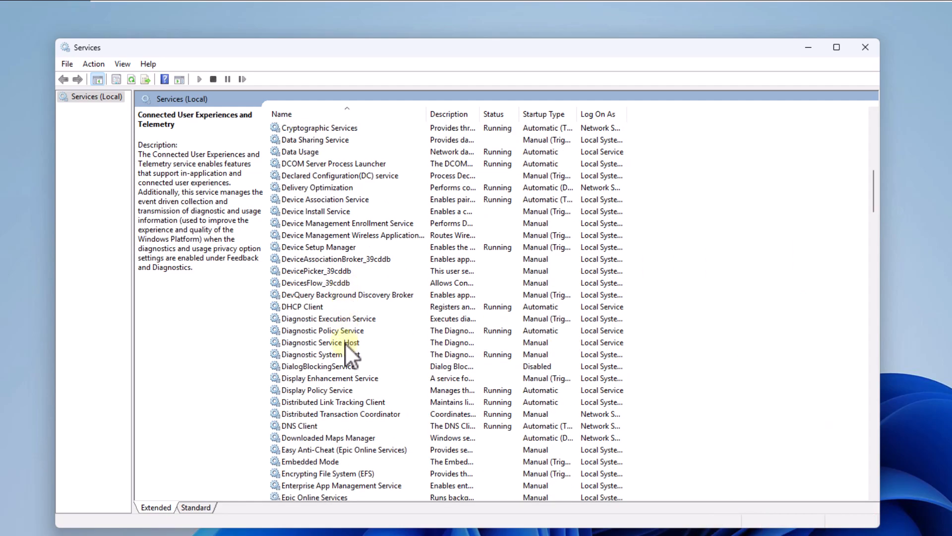
{"action": "left_click", "coordinate": [347, 322]}
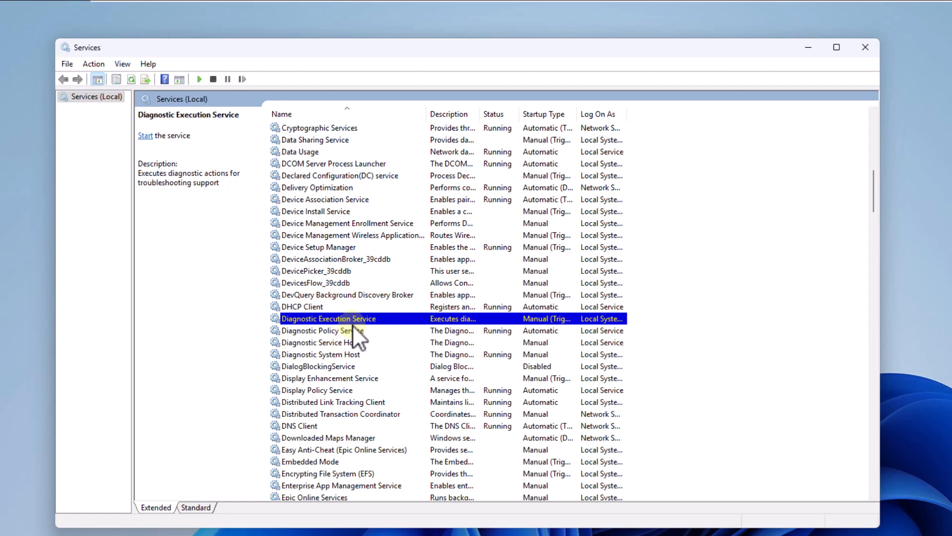
{"action": "double_click", "coordinate": [404, 319]}
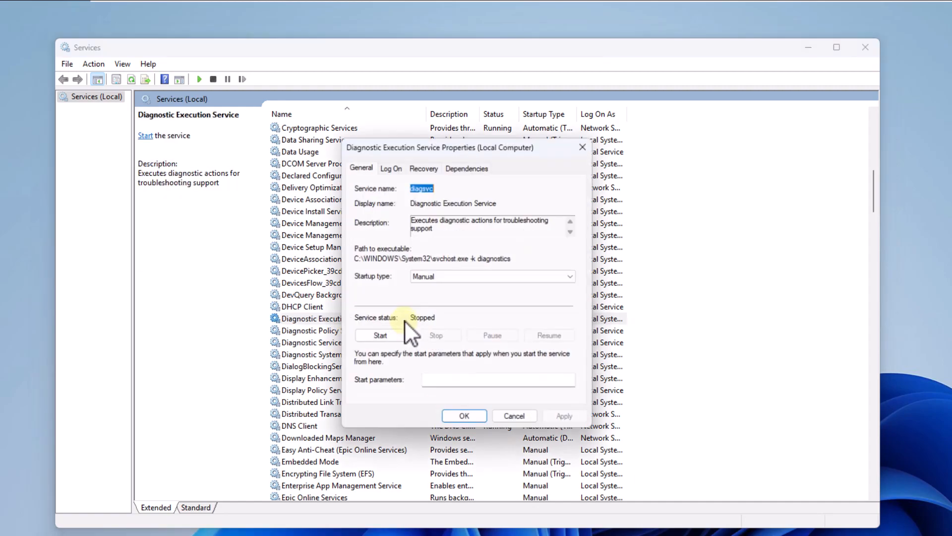
{"action": "left_click", "coordinate": [496, 277]}
{"action": "left_click", "coordinate": [508, 312]}
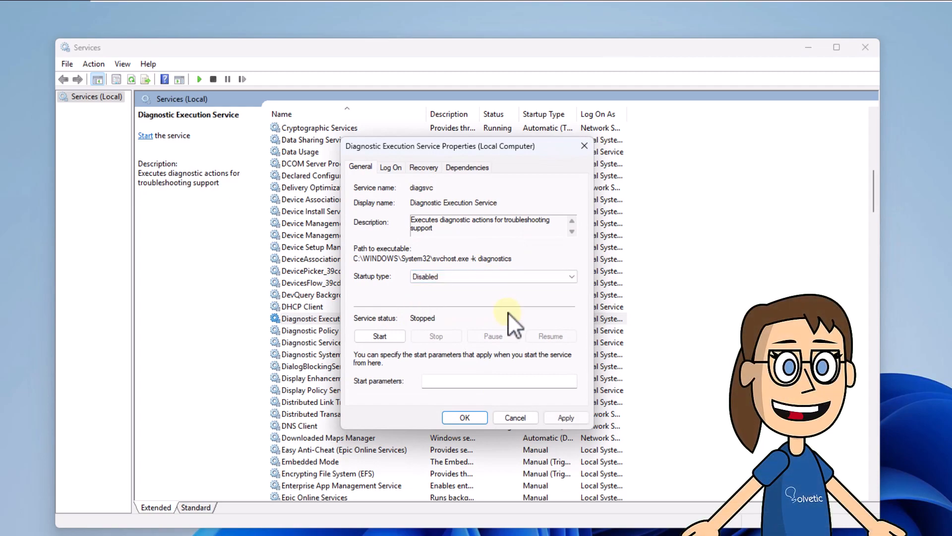
{"action": "left_click", "coordinate": [577, 415]}
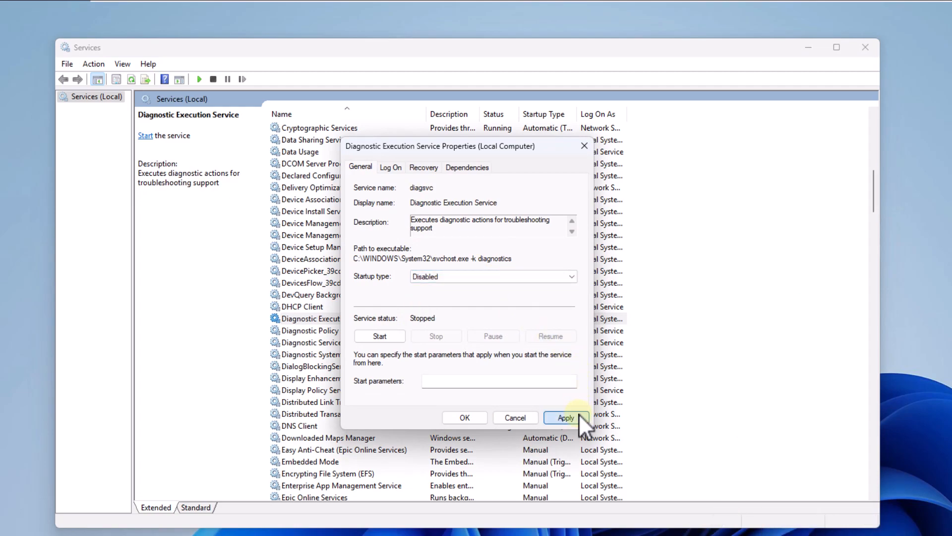
{"action": "left_click", "coordinate": [465, 418]}
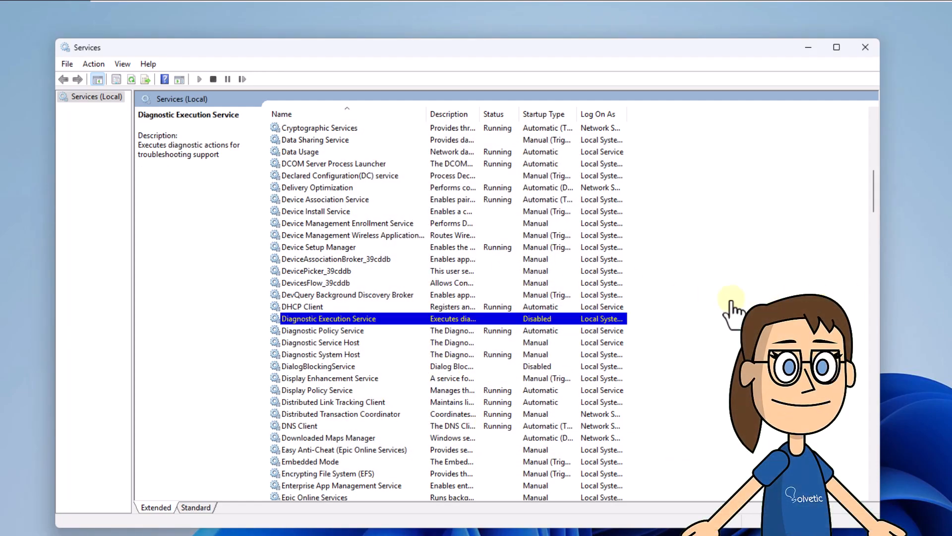
Set the startup type of the Diagnostic Policy Service to Disabled and apply the change.
{"action": "left_click", "coordinate": [379, 330]}
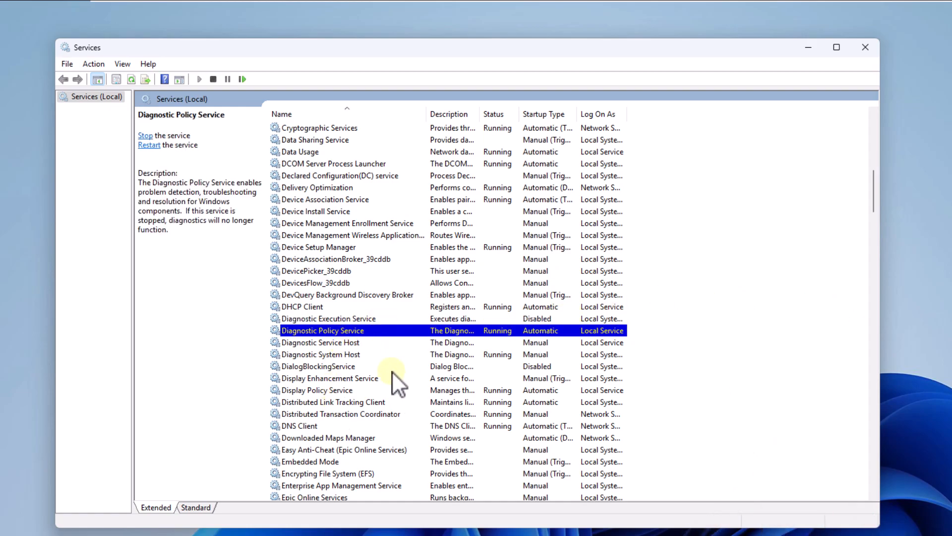
{"action": "double_click", "coordinate": [401, 331]}
{"action": "left_click", "coordinate": [516, 277]}
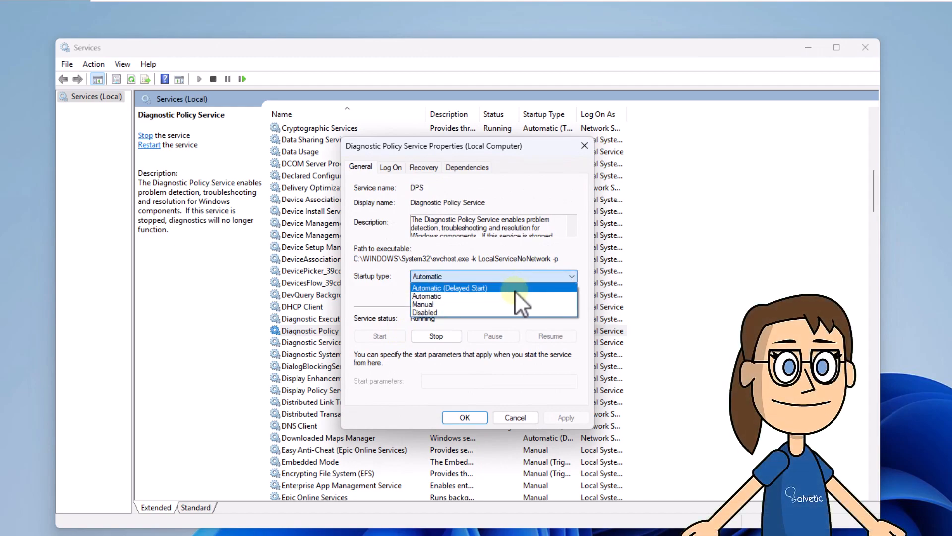
{"action": "left_click", "coordinate": [511, 312]}
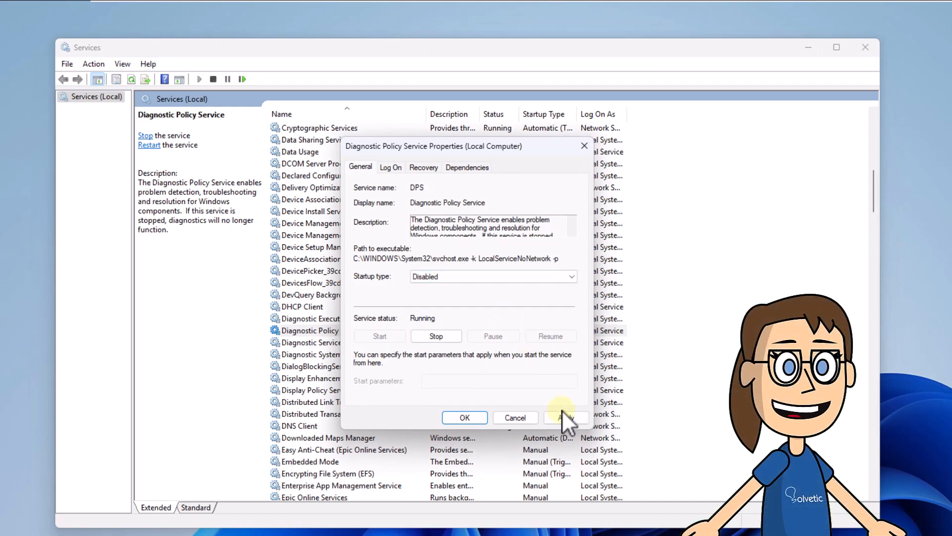
{"action": "left_click", "coordinate": [567, 416]}
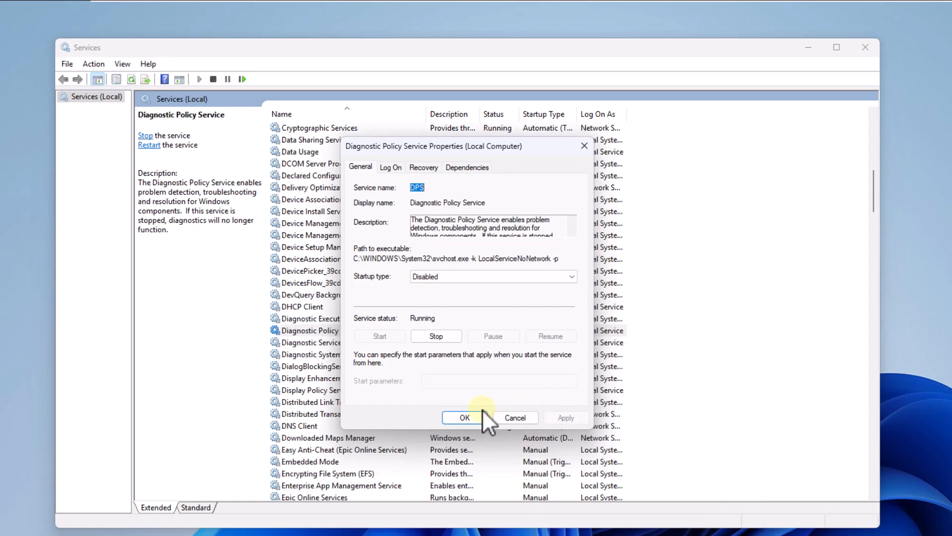
{"action": "left_click", "coordinate": [469, 417]}
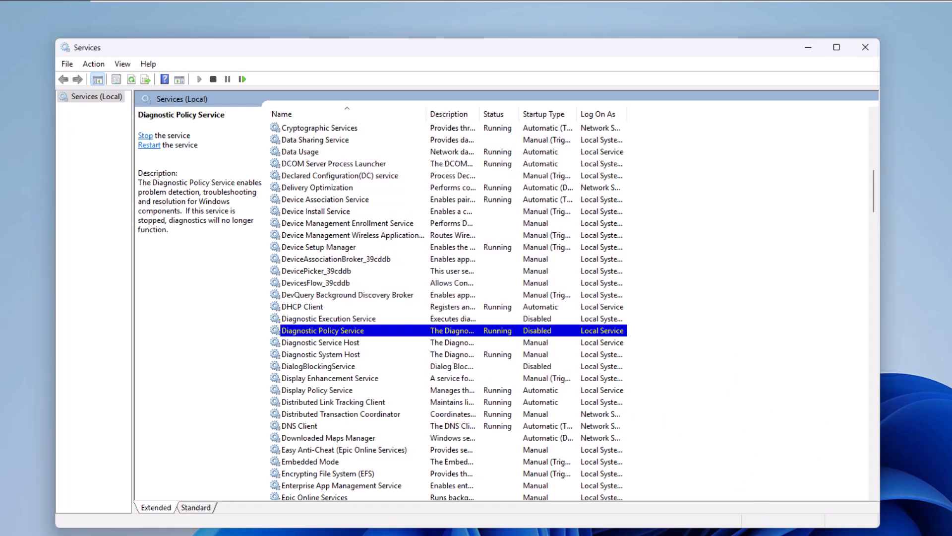
Set the startup type of the Diagnostic Service Host to Disabled and apply the change.
{"action": "left_click", "coordinate": [376, 343]}
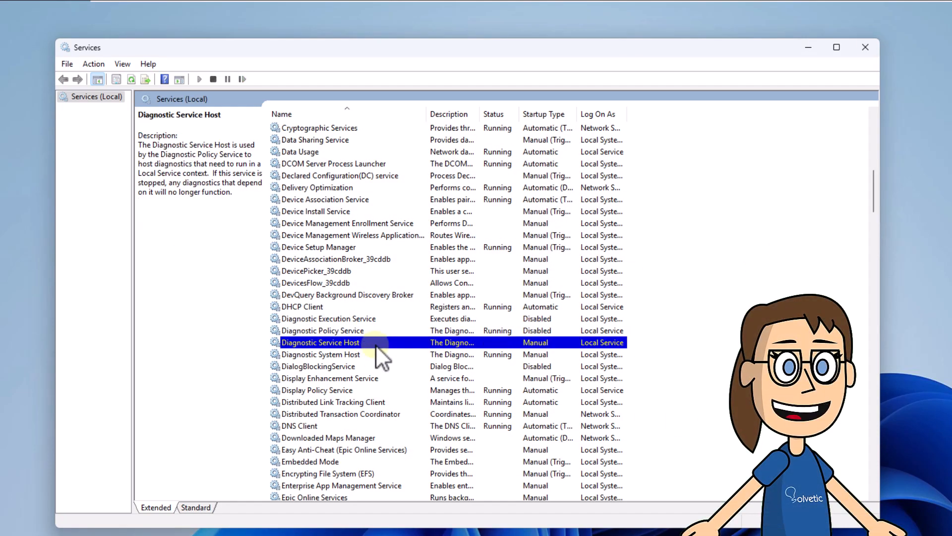
{"action": "double_click", "coordinate": [416, 344]}
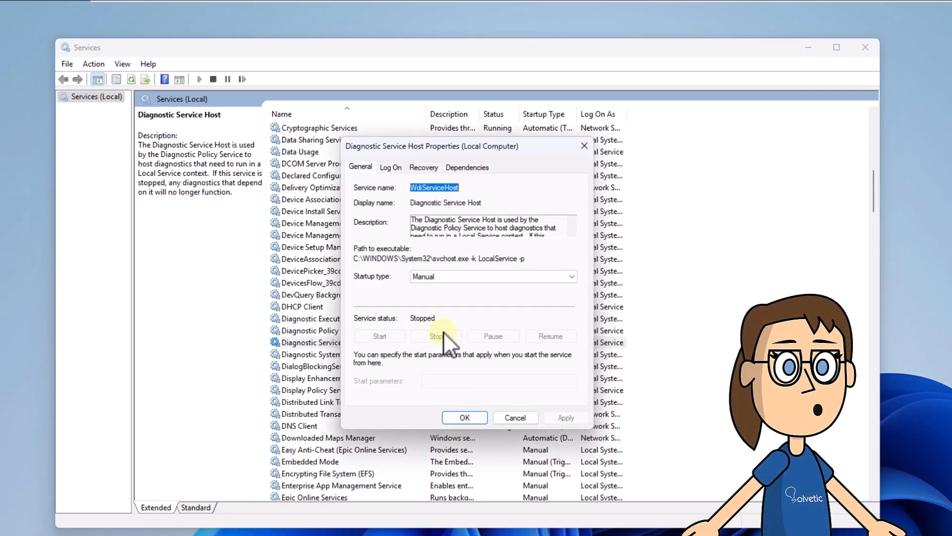
{"action": "left_click", "coordinate": [545, 275]}
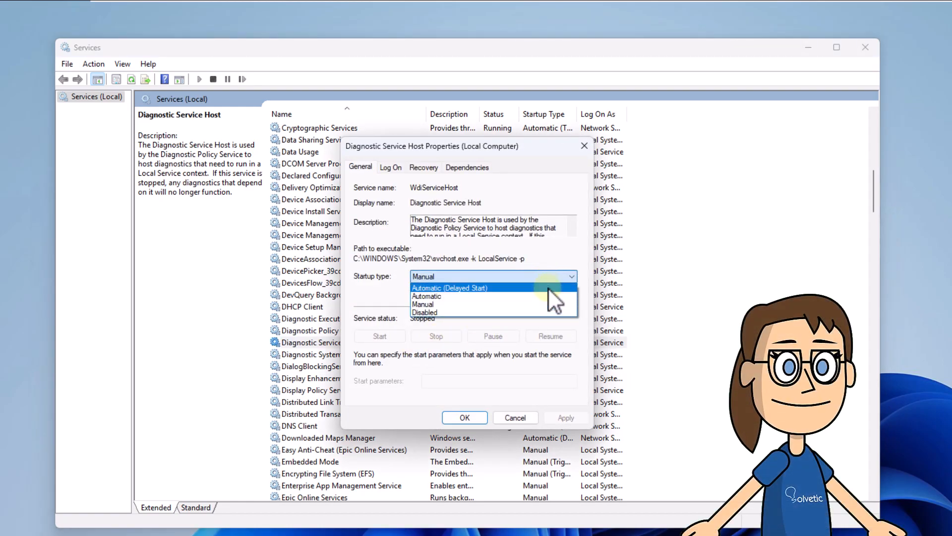
{"action": "left_click", "coordinate": [543, 310]}
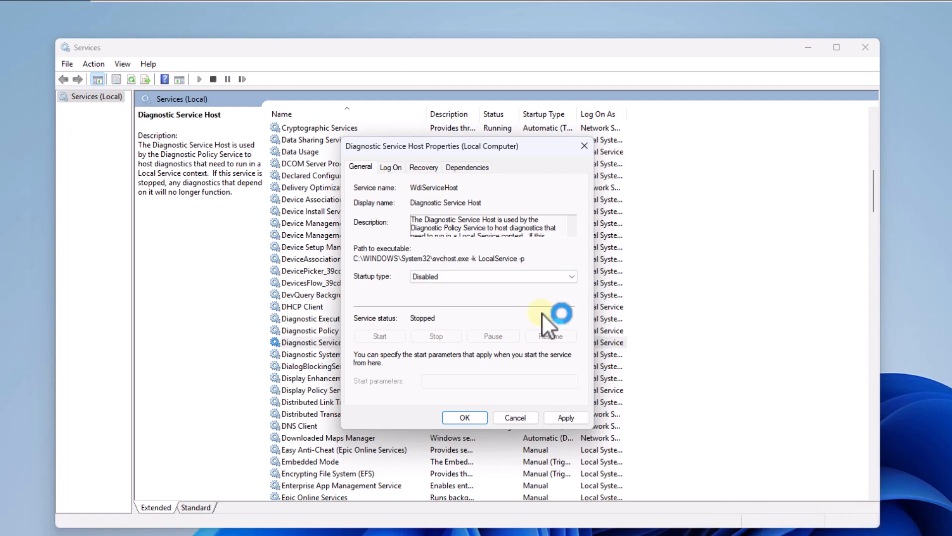
{"action": "left_click", "coordinate": [566, 417]}
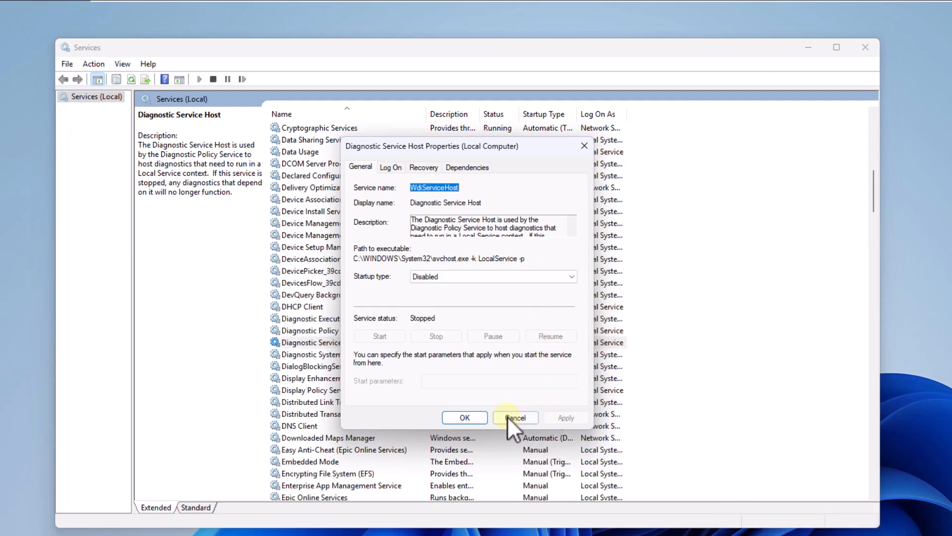
{"action": "left_click", "coordinate": [466, 417]}
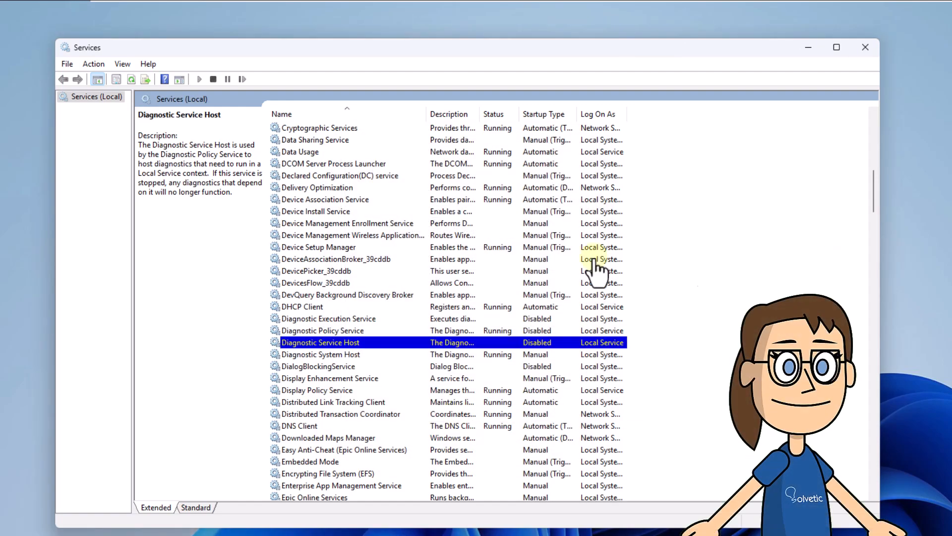
Stop the Geolocation Service, set its startup type to Disabled and apply the change.
{"action": "scroll", "coordinate": [367, 357], "scroll_direction": "down", "scroll_amount": 7}
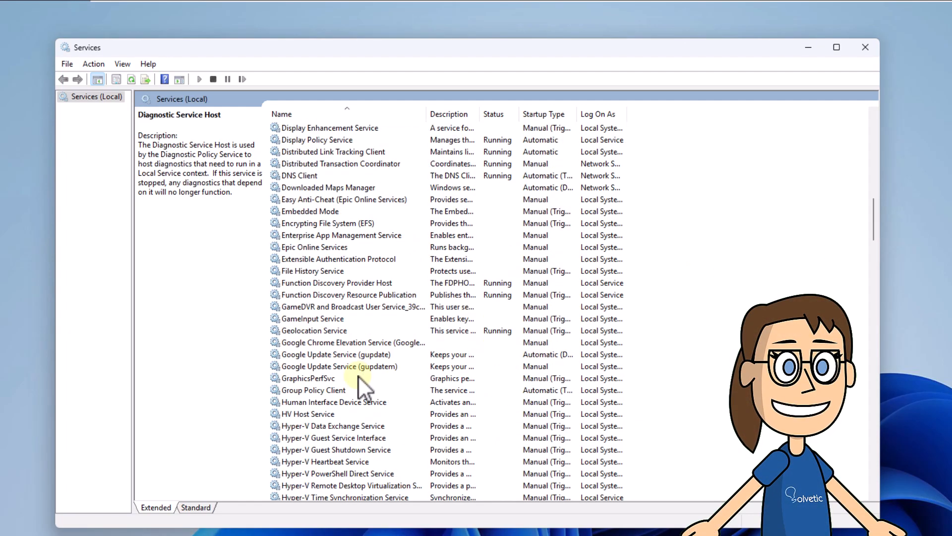
{"action": "left_click", "coordinate": [345, 330]}
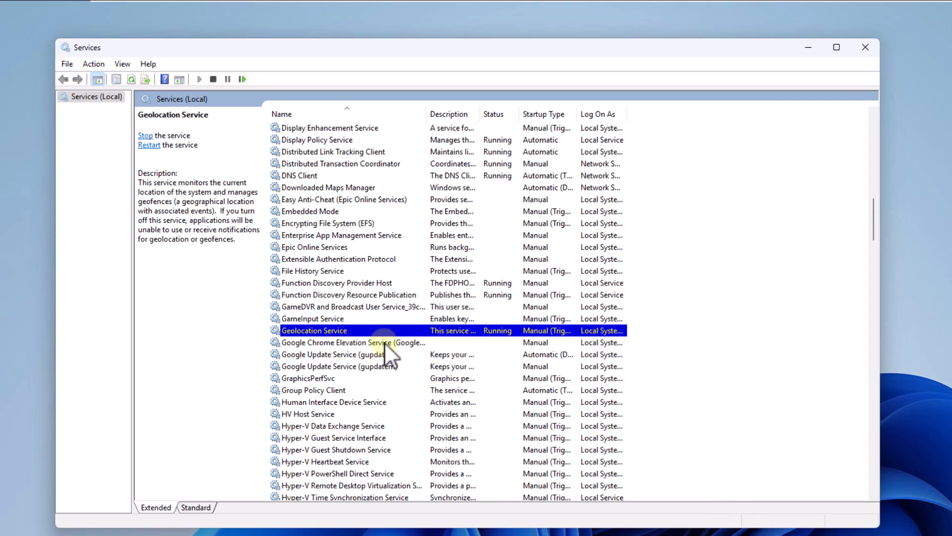
{"action": "double_click", "coordinate": [433, 331]}
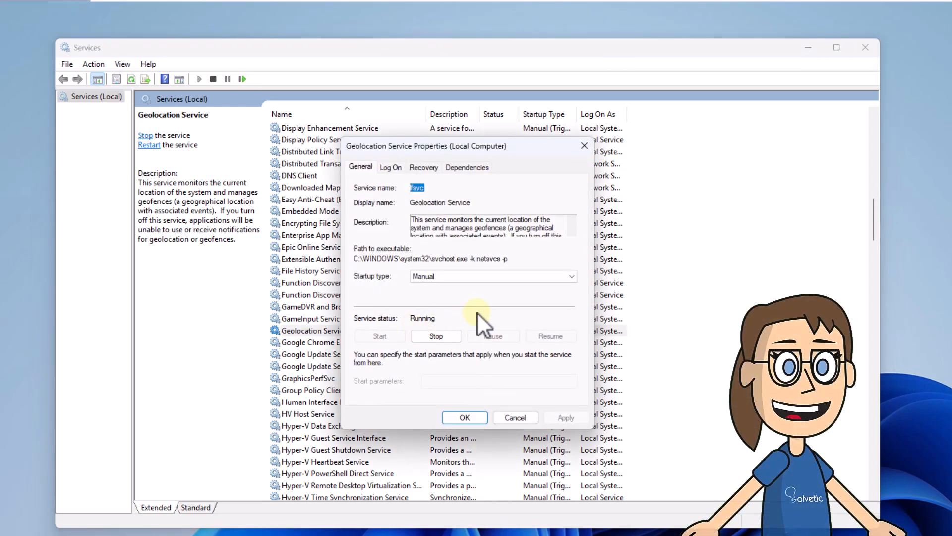
{"action": "left_click", "coordinate": [428, 332]}
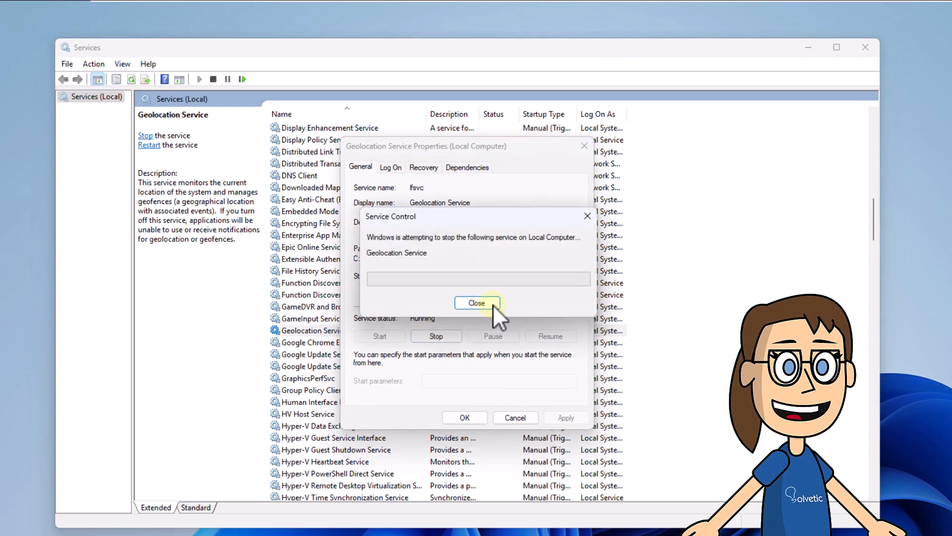
{"action": "left_click", "coordinate": [529, 277]}
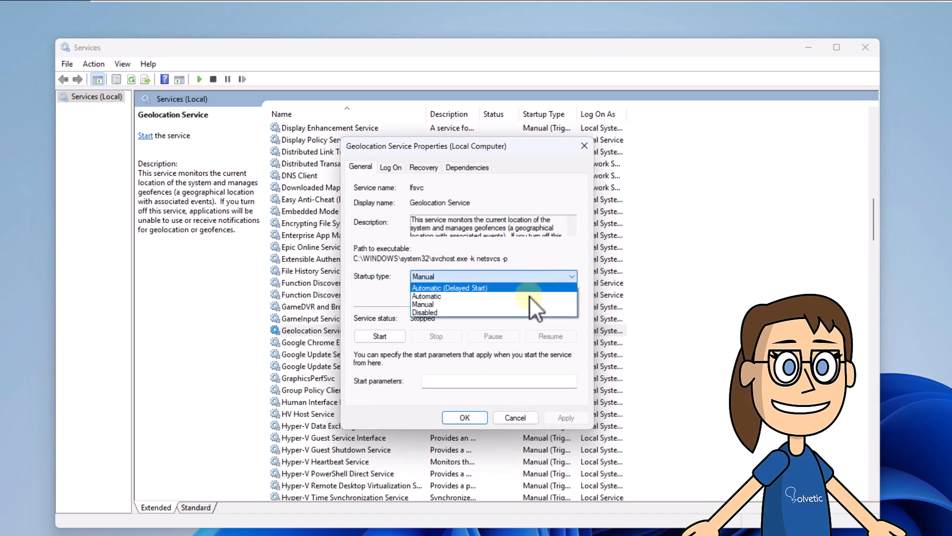
{"action": "left_click", "coordinate": [529, 311]}
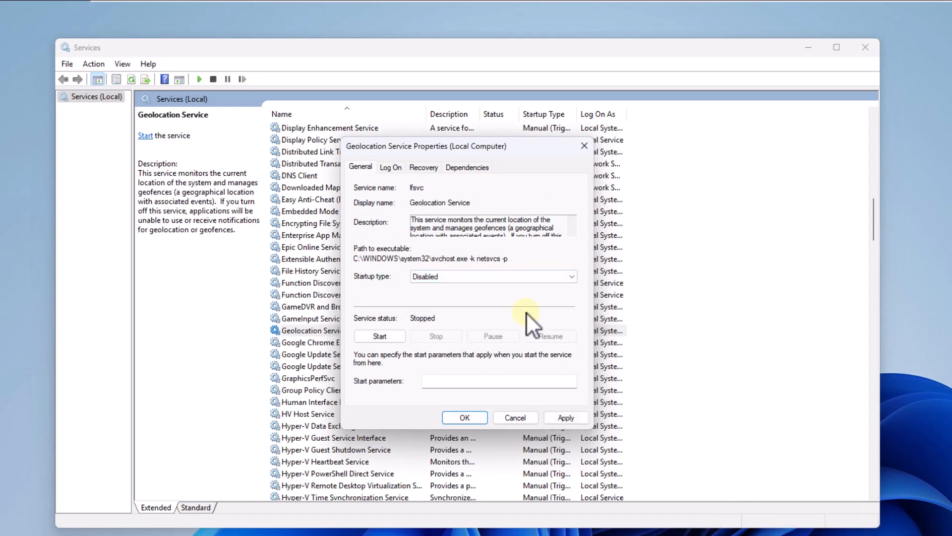
{"action": "left_click", "coordinate": [560, 415]}
{"action": "left_click", "coordinate": [474, 419]}
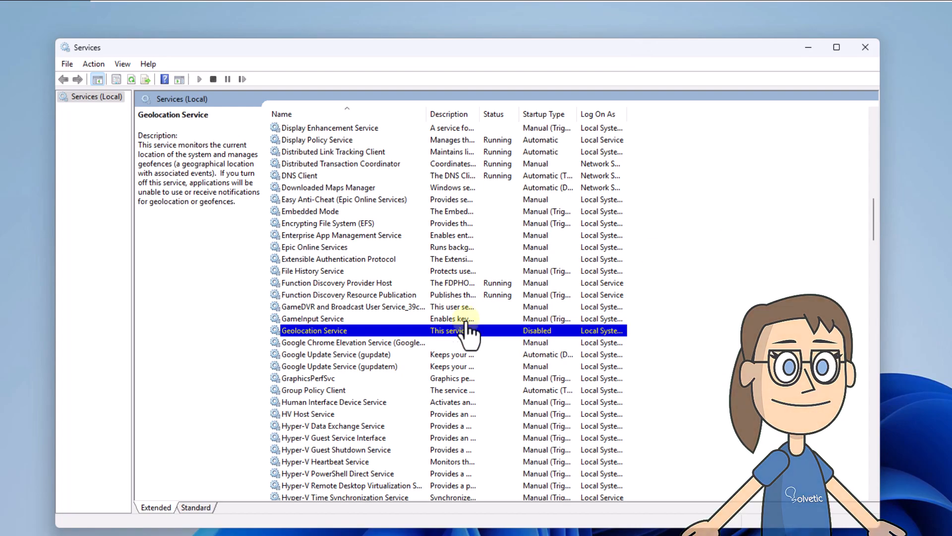
Set the startup type of the IP Helper service to Disabled and apply the change.
{"action": "scroll", "coordinate": [364, 341], "scroll_direction": "down", "scroll_amount": 8}
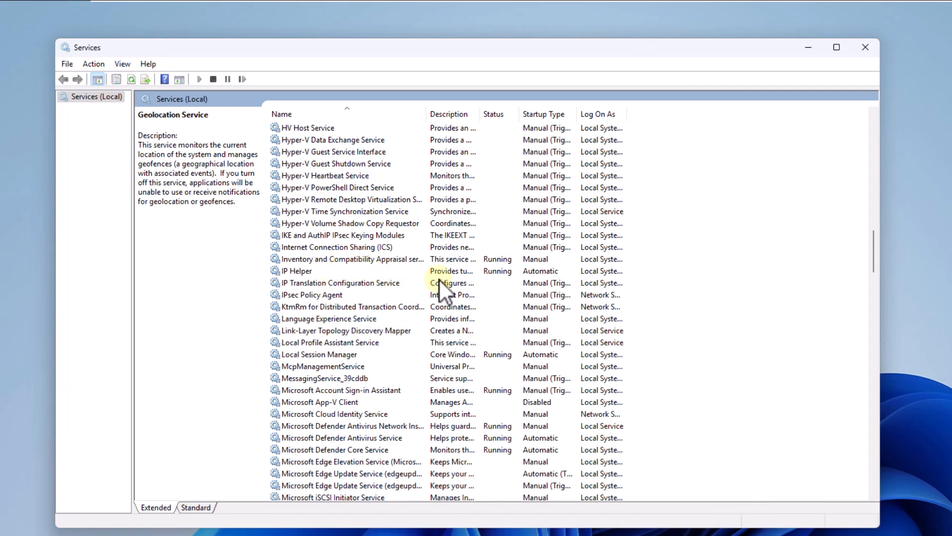
{"action": "left_click", "coordinate": [466, 283]}
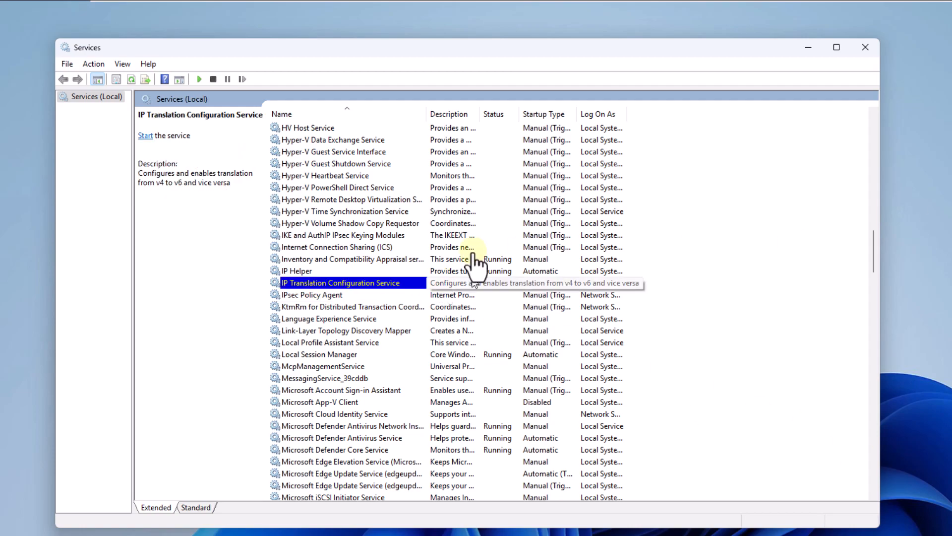
{"action": "left_click", "coordinate": [380, 271]}
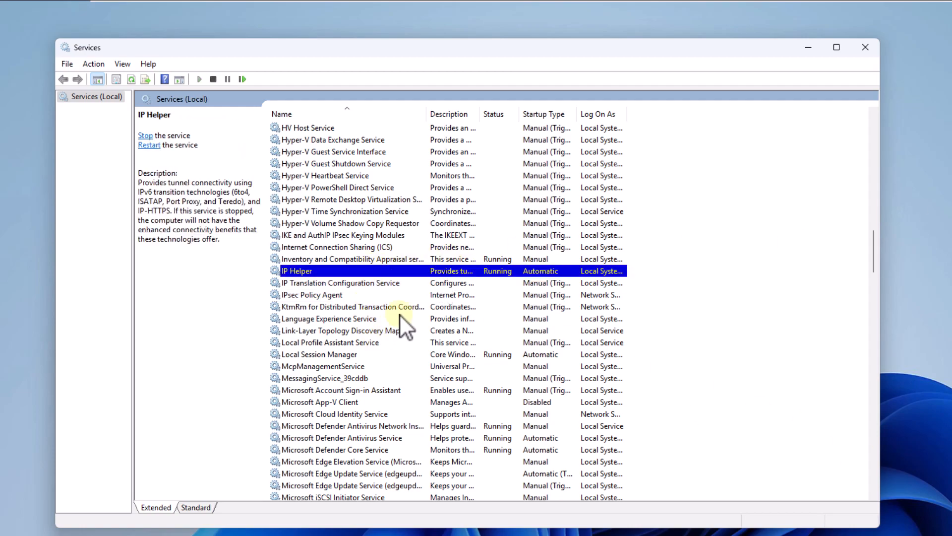
{"action": "double_click", "coordinate": [442, 272]}
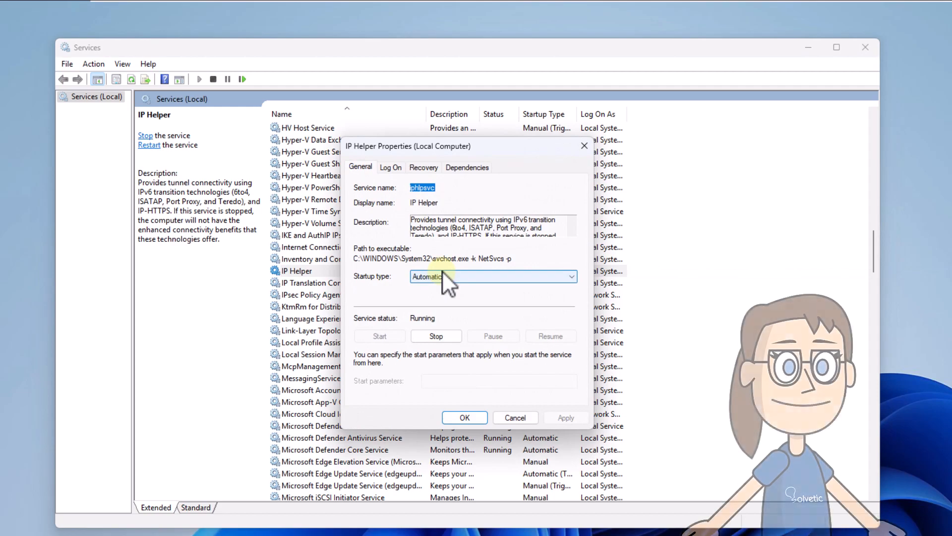
{"action": "left_click", "coordinate": [456, 275]}
{"action": "left_click", "coordinate": [477, 311]}
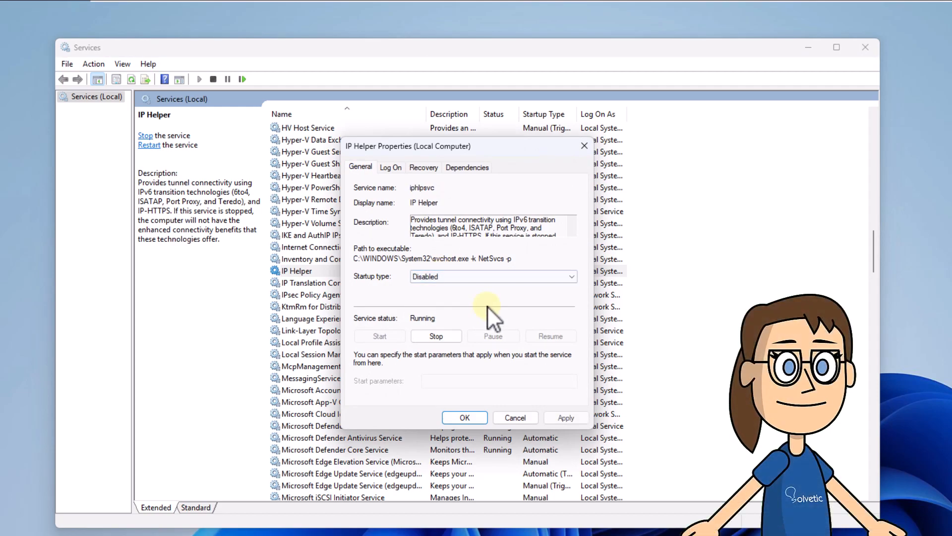
{"action": "left_click", "coordinate": [566, 418]}
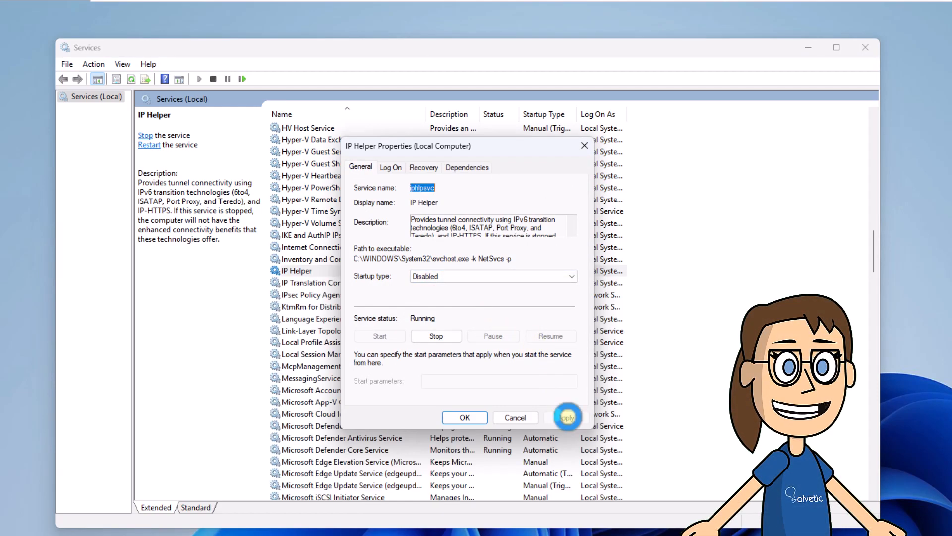
{"action": "left_click", "coordinate": [472, 416]}
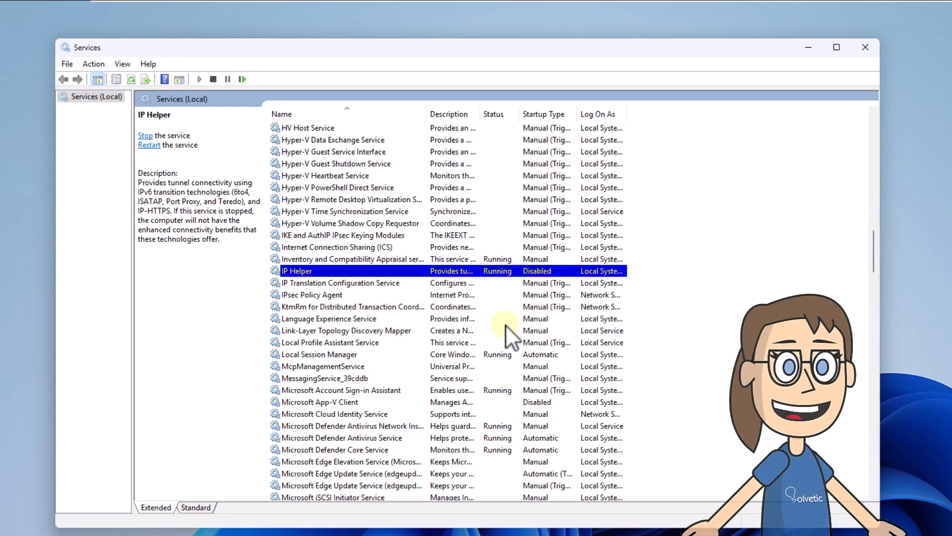
Set the startup type of the Netlogon service to Disabled and apply the change.
{"action": "scroll", "coordinate": [436, 347], "scroll_direction": "down", "scroll_amount": 6}
{"action": "left_click", "coordinate": [333, 416]}
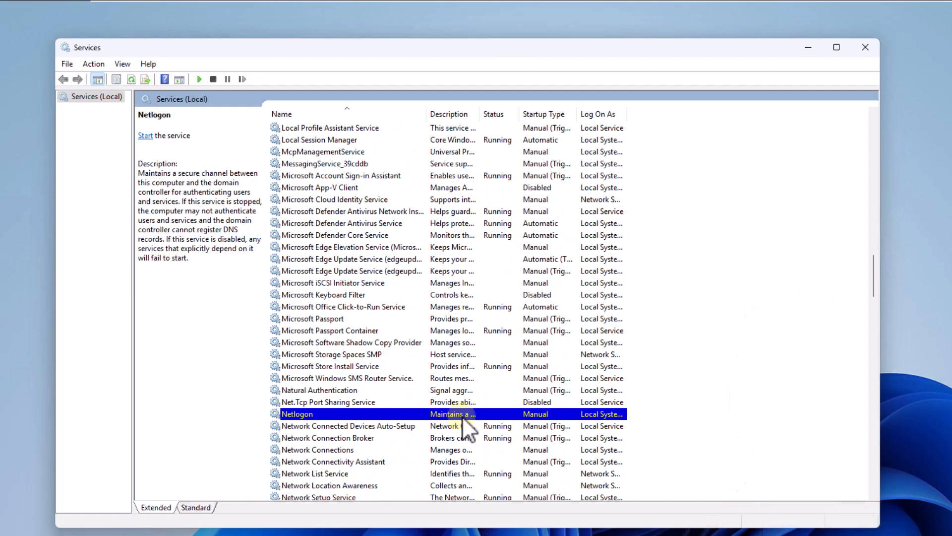
{"action": "double_click", "coordinate": [409, 415]}
{"action": "left_click", "coordinate": [570, 277]}
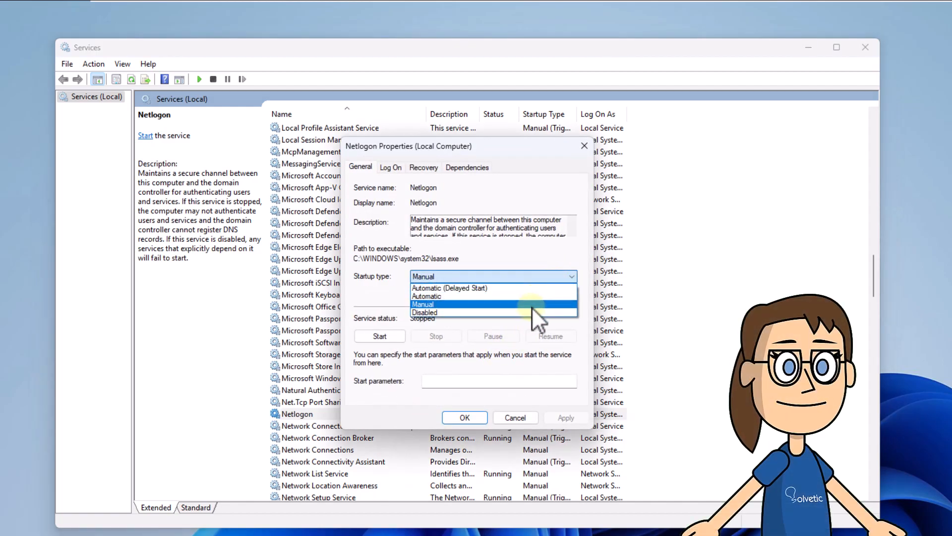
{"action": "left_click", "coordinate": [530, 311]}
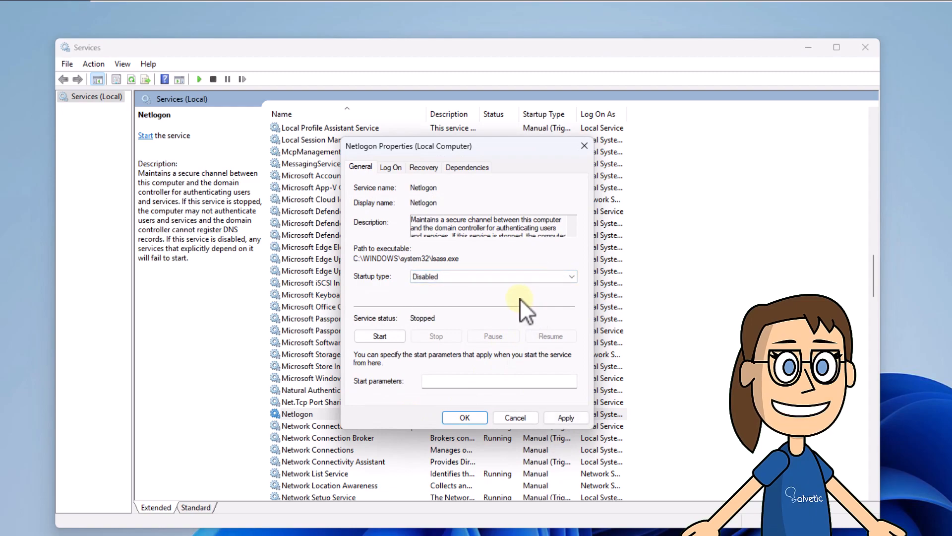
{"action": "left_click", "coordinate": [577, 417]}
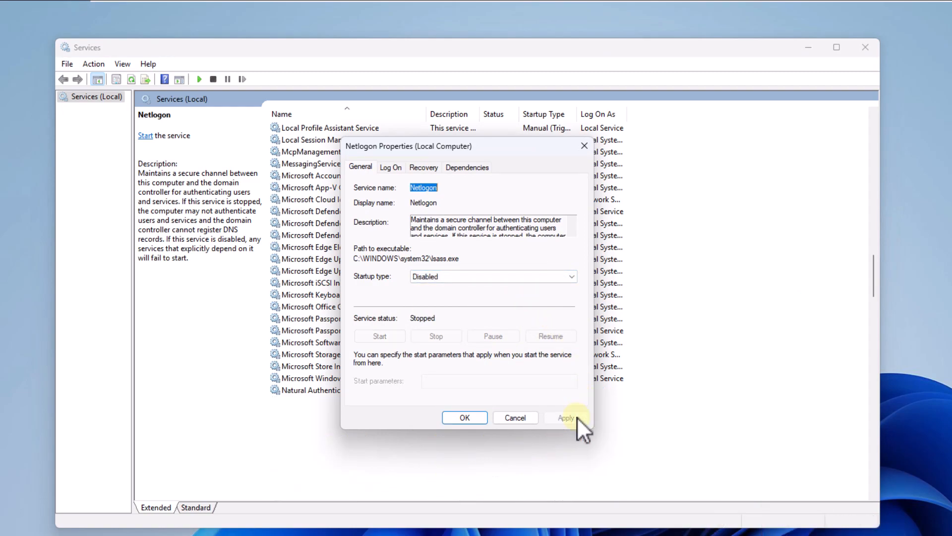
{"action": "left_click", "coordinate": [464, 417]}
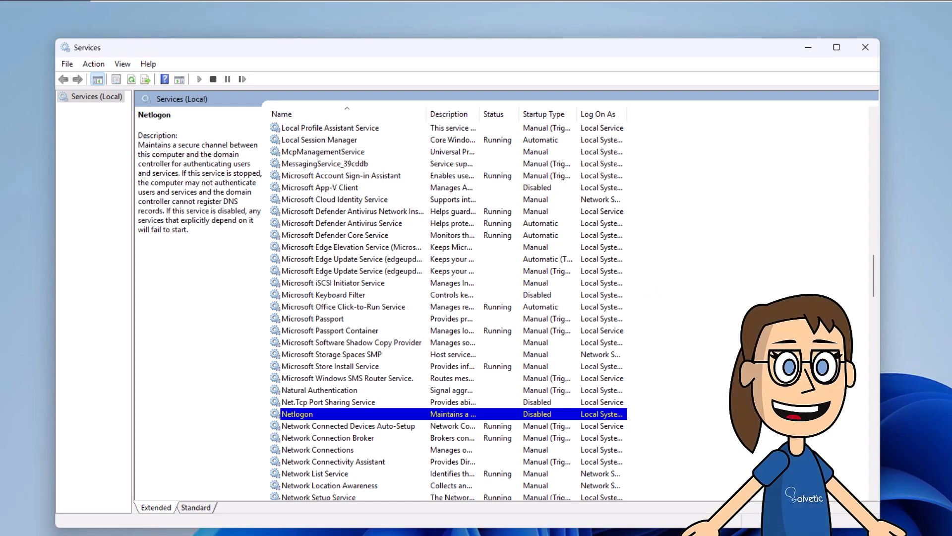
Set the startup type of the Optimize drives service to Disabled and apply the change.
{"action": "scroll", "coordinate": [367, 387], "scroll_direction": "down", "scroll_amount": 7}
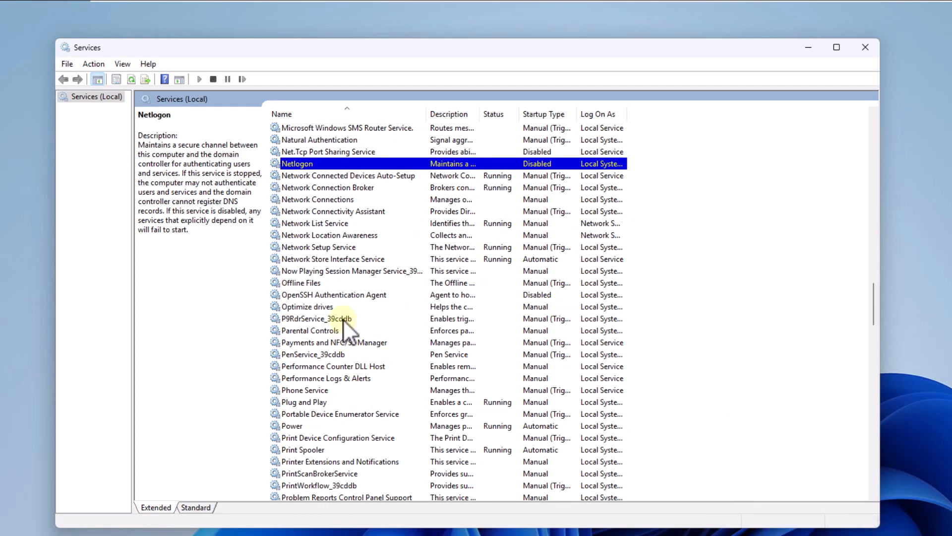
{"action": "scroll", "coordinate": [343, 319], "scroll_direction": "down", "scroll_amount": 5}
{"action": "scroll", "coordinate": [336, 339], "scroll_direction": "up", "scroll_amount": 3}
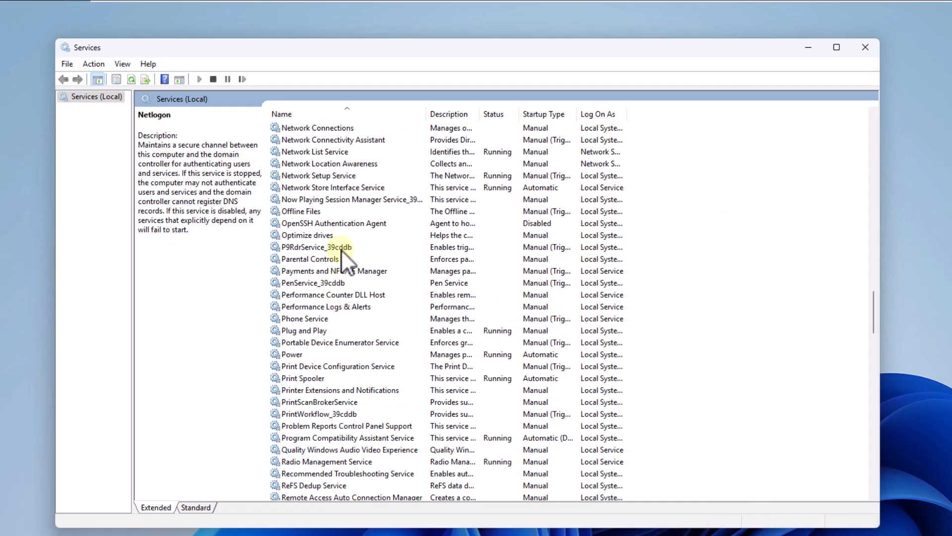
{"action": "left_click", "coordinate": [342, 236]}
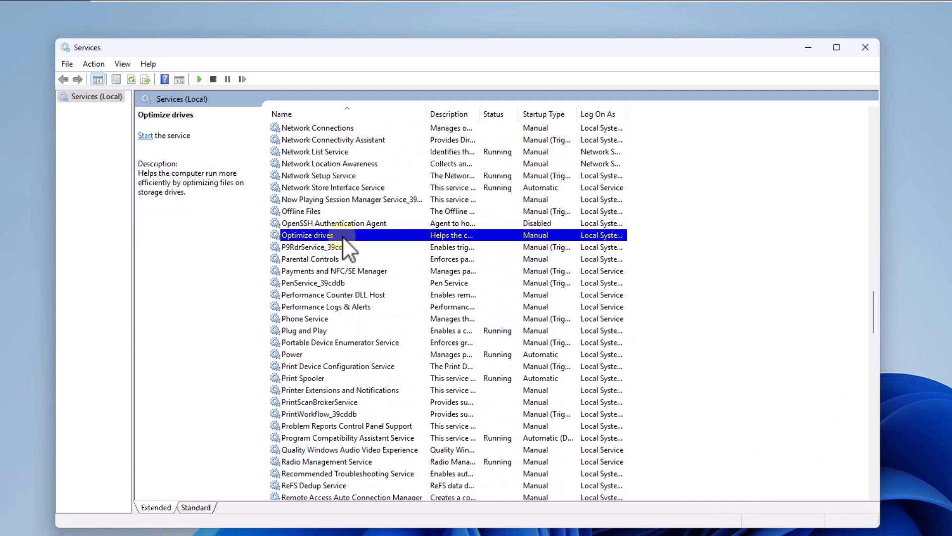
{"action": "double_click", "coordinate": [415, 234]}
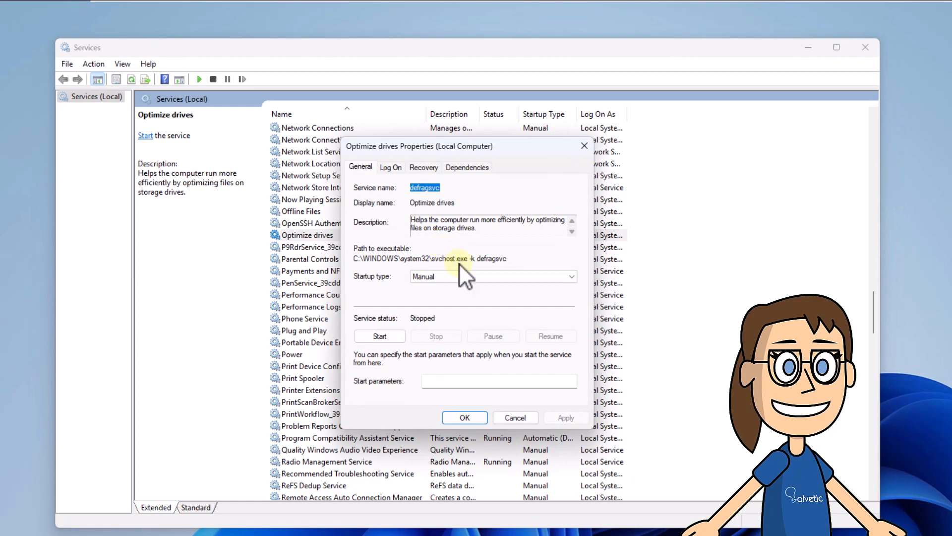
{"action": "left_click", "coordinate": [469, 276]}
{"action": "left_click", "coordinate": [492, 312]}
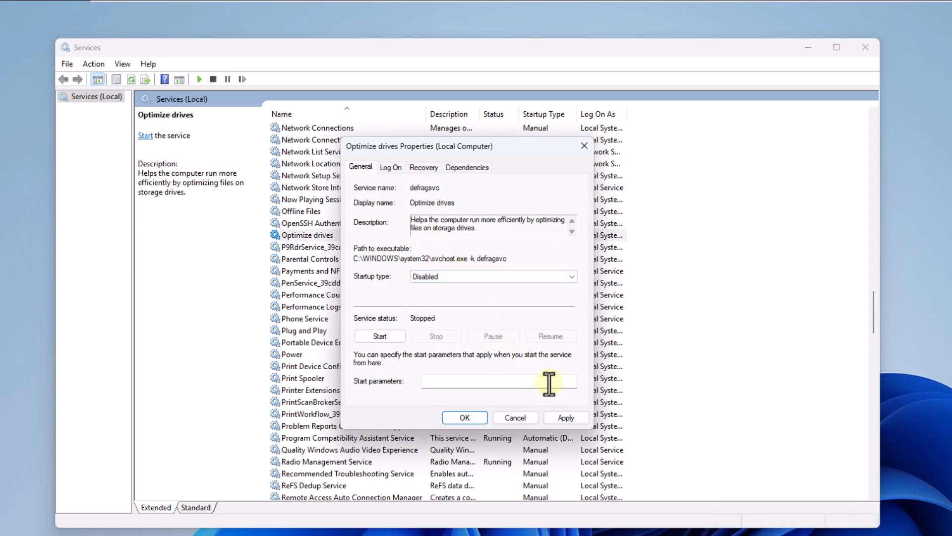
{"action": "left_click", "coordinate": [566, 417]}
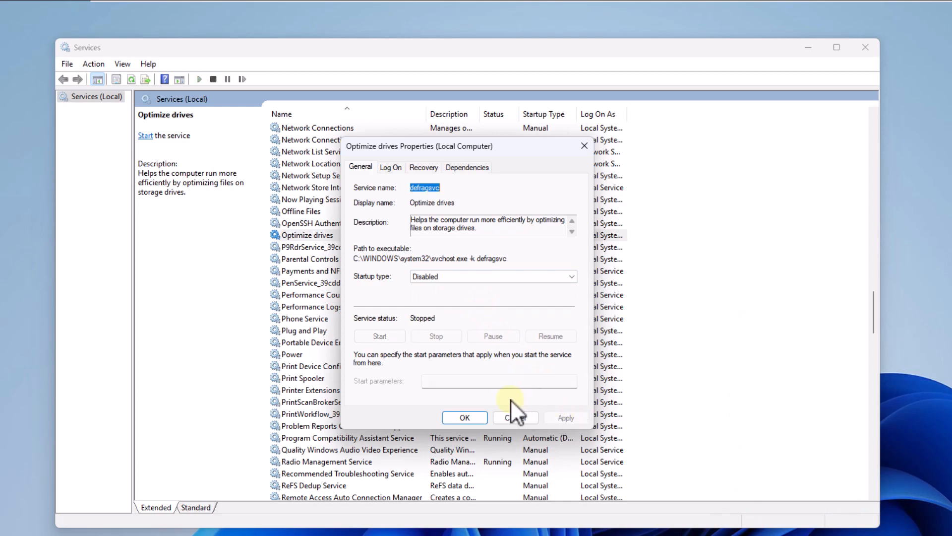
{"action": "left_click", "coordinate": [474, 418]}
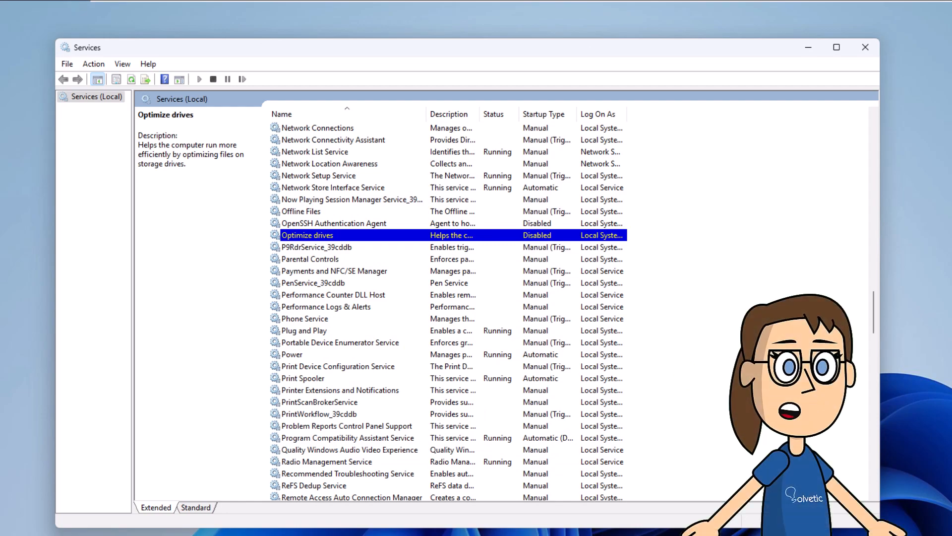
Set the startup type of the Phone Service to Disabled and apply the change.
{"action": "scroll", "coordinate": [366, 370], "scroll_direction": "down", "scroll_amount": 3}
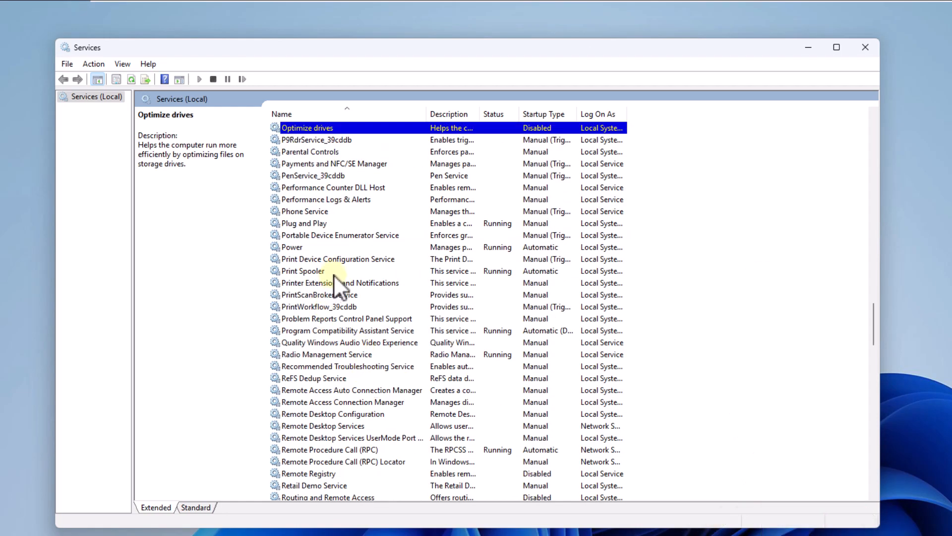
{"action": "left_click", "coordinate": [342, 212]}
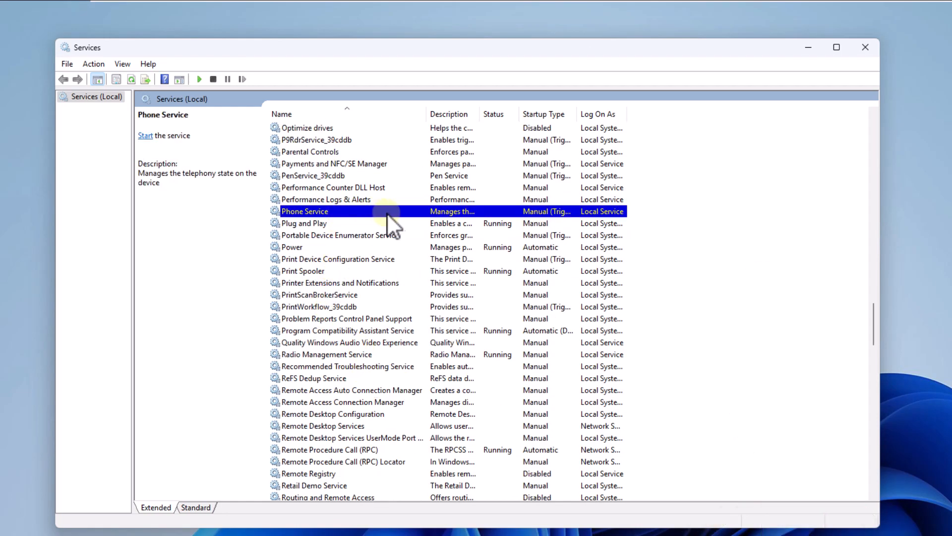
{"action": "double_click", "coordinate": [404, 213]}
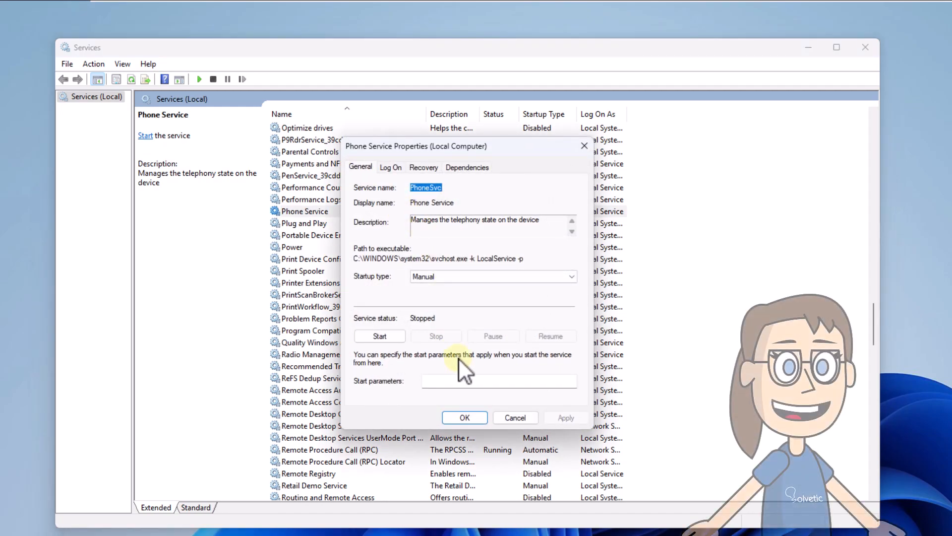
{"action": "left_click", "coordinate": [543, 278]}
{"action": "left_click", "coordinate": [544, 308]}
{"action": "key", "text": "Down"}
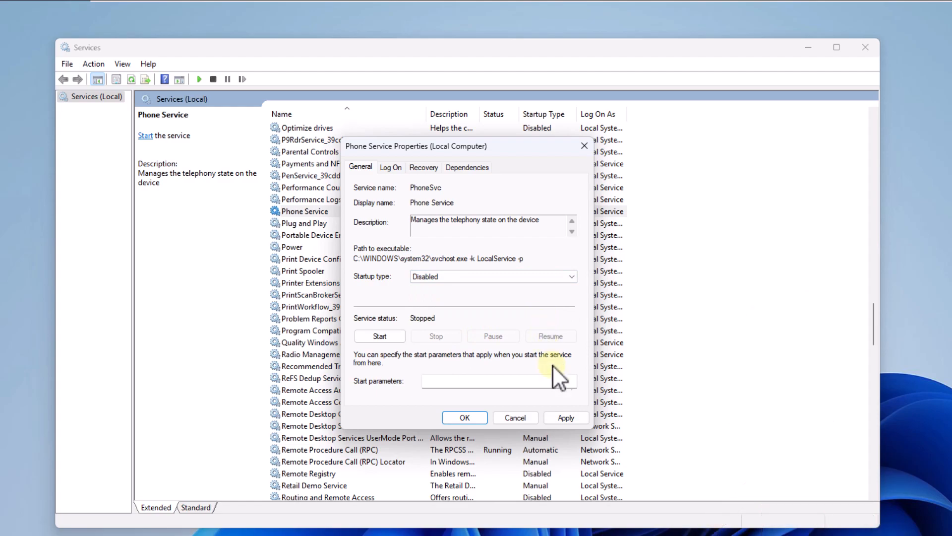
{"action": "left_click", "coordinate": [578, 422]}
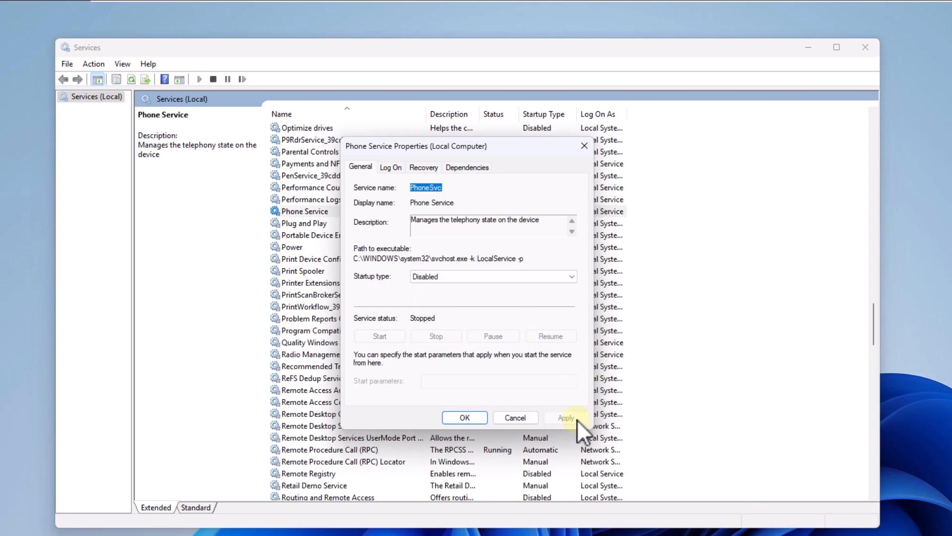
{"action": "left_click", "coordinate": [465, 418]}
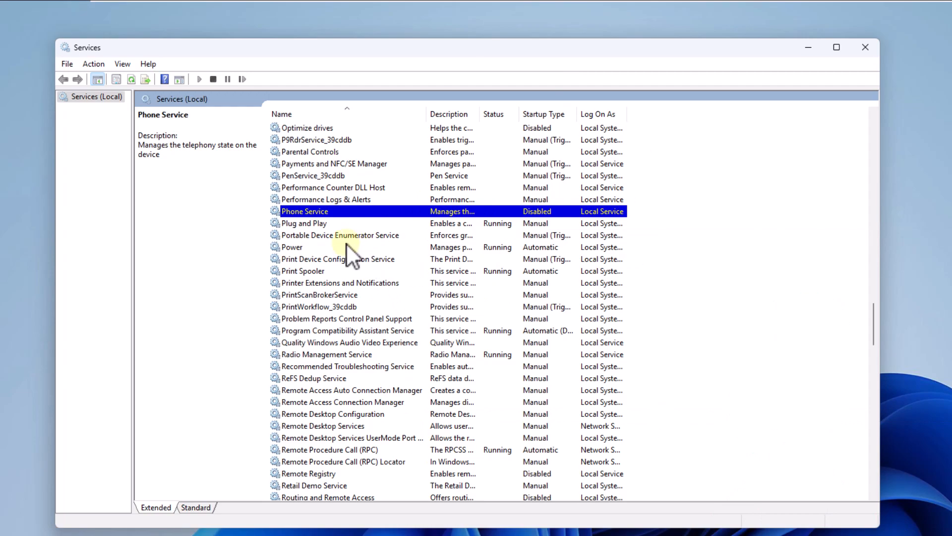
Stop the Print Spooler service, set its startup type to Disabled and apply the change.
{"action": "left_click", "coordinate": [375, 273]}
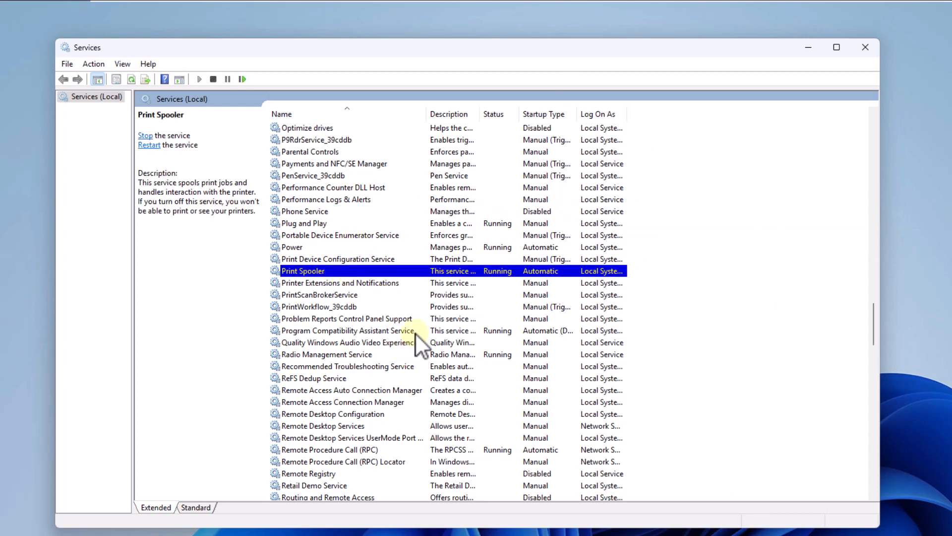
{"action": "double_click", "coordinate": [439, 270]}
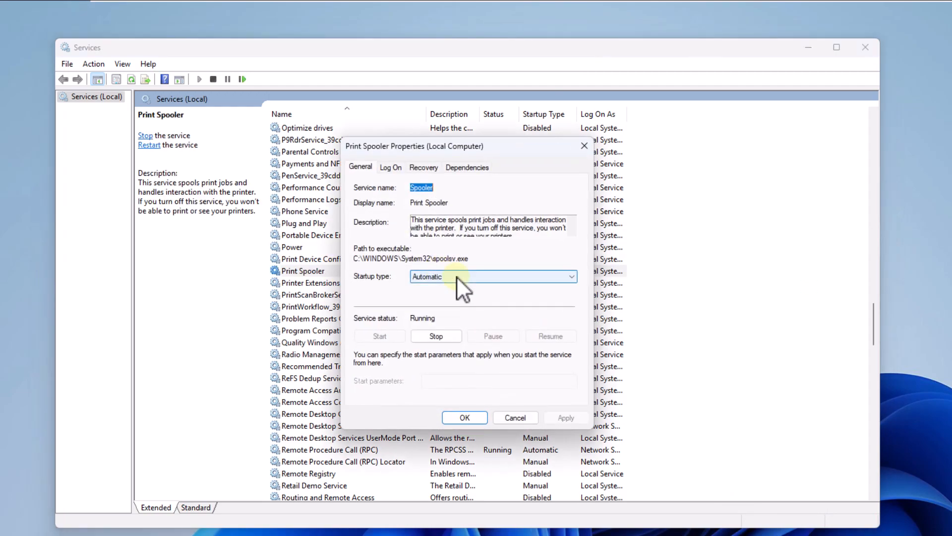
{"action": "left_click", "coordinate": [452, 335]}
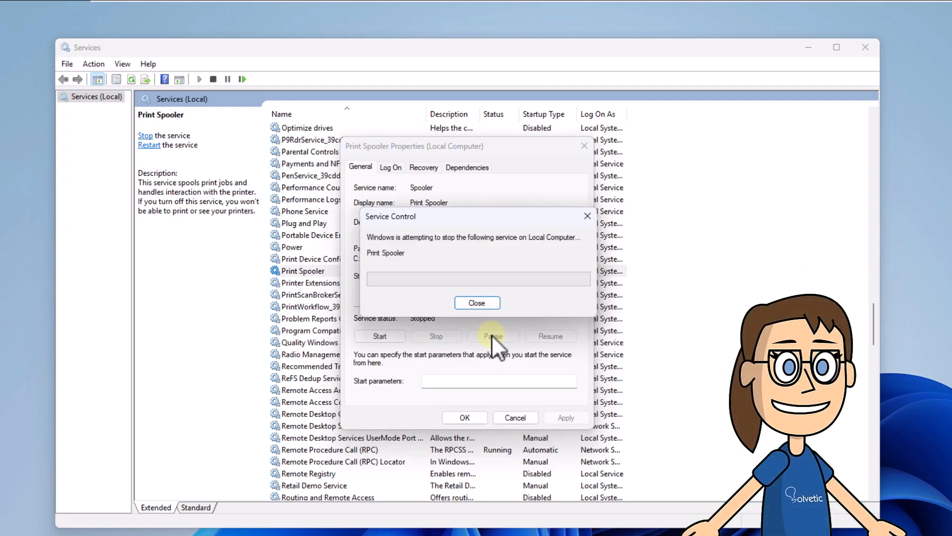
{"action": "left_click", "coordinate": [528, 277]}
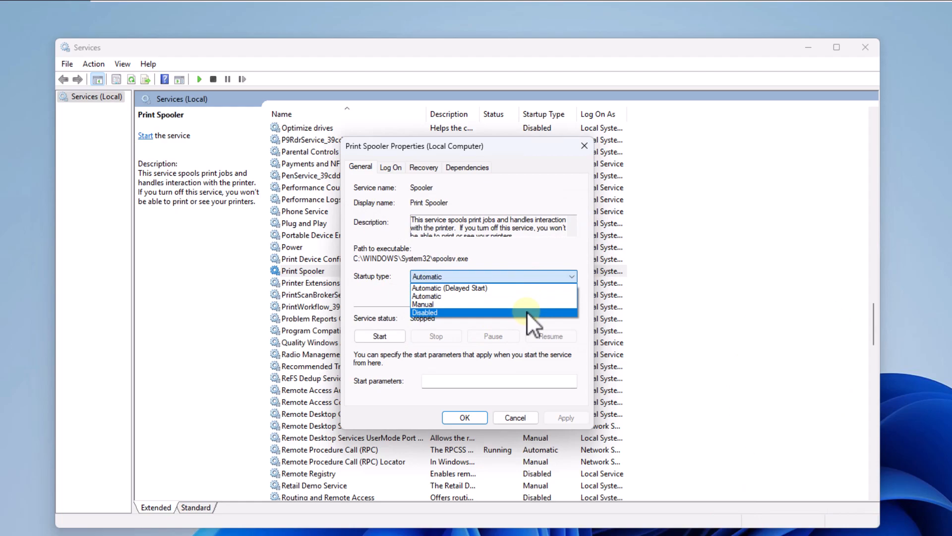
{"action": "left_click", "coordinate": [526, 311]}
{"action": "left_click", "coordinate": [565, 418]}
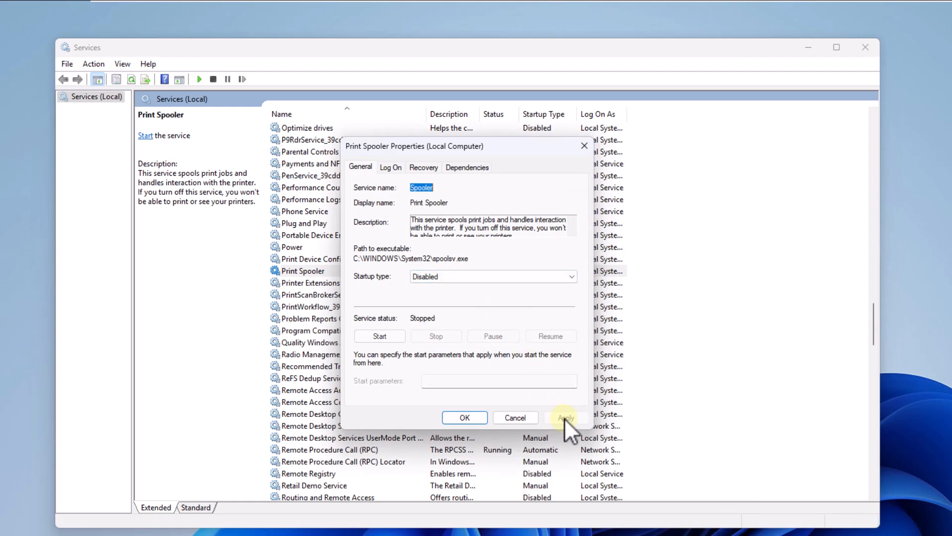
{"action": "left_click", "coordinate": [465, 418]}
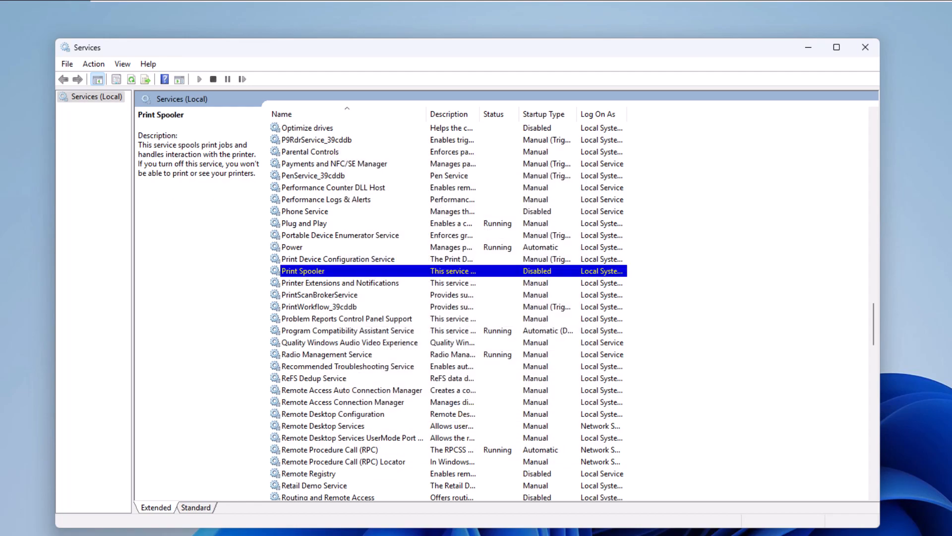
Set the startup type of the Remote Desktop Configuration service to Disabled and apply the change.
{"action": "left_click", "coordinate": [356, 413]}
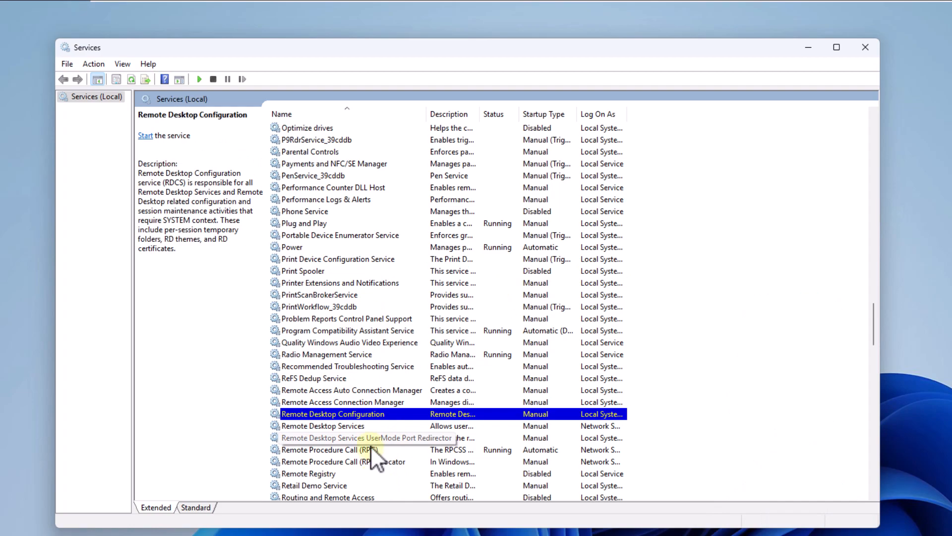
{"action": "double_click", "coordinate": [365, 413]}
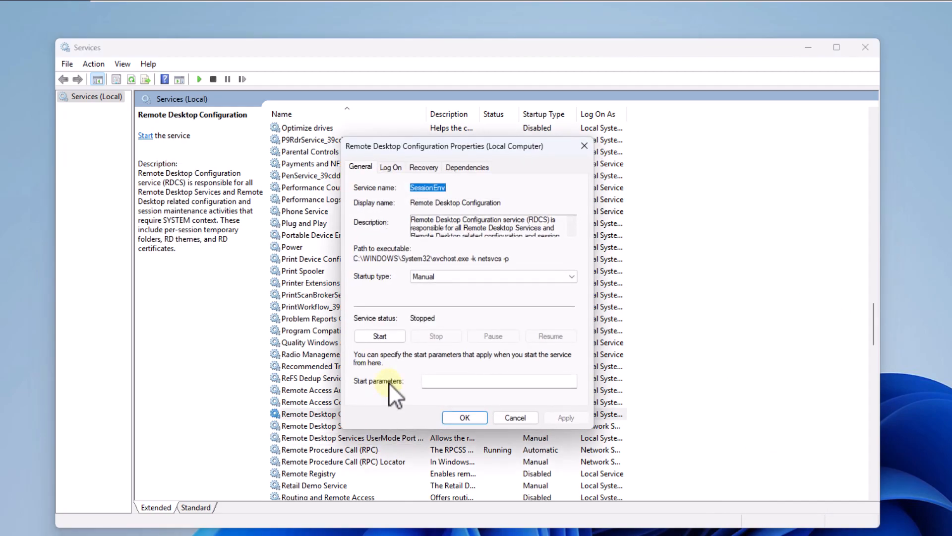
{"action": "left_click", "coordinate": [558, 276]}
{"action": "left_click", "coordinate": [559, 311]}
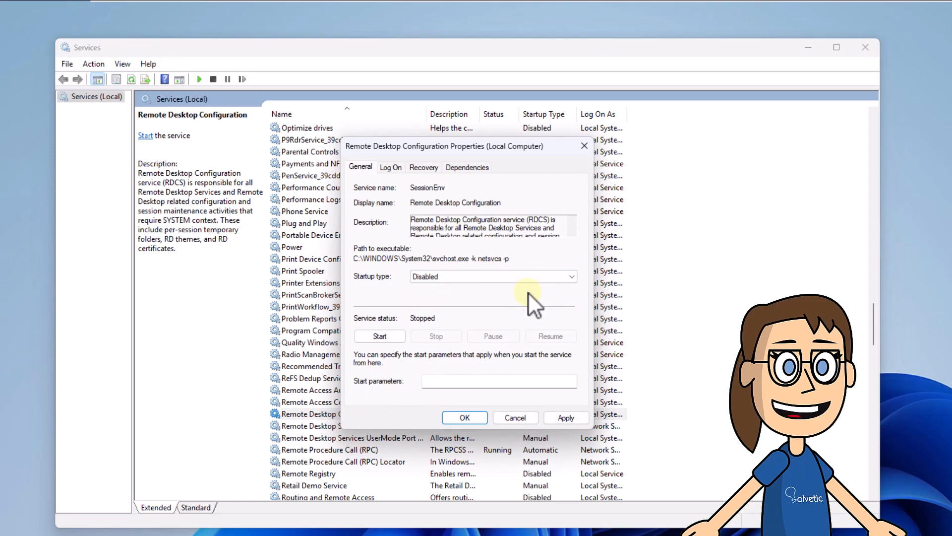
{"action": "left_click", "coordinate": [579, 418]}
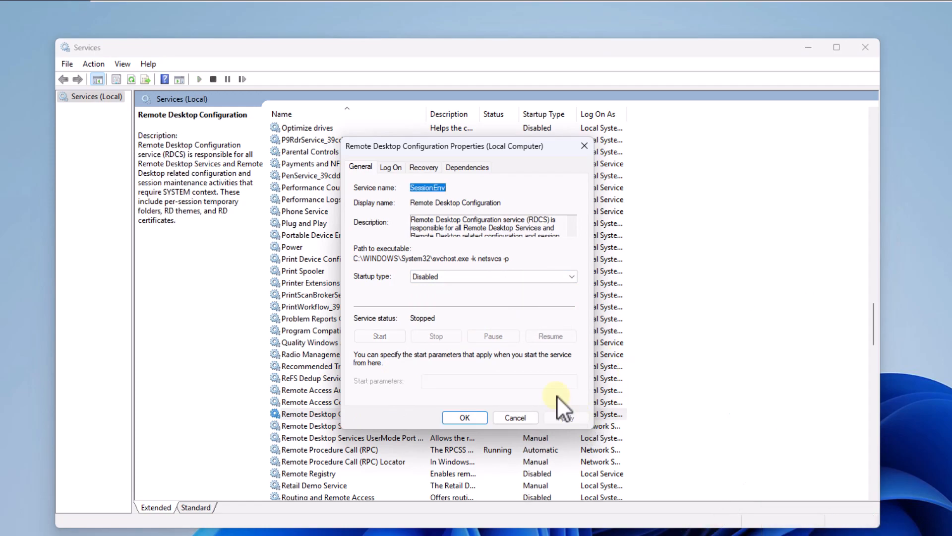
{"action": "left_click", "coordinate": [466, 417]}
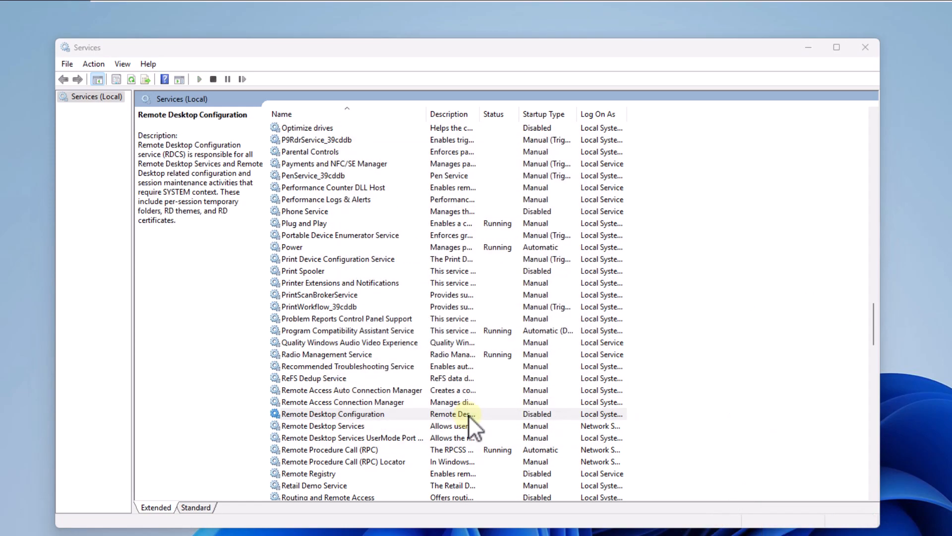
Set the startup type of the Remote Desktop Services UserMode Port Redirector to Disabled and apply the change.
{"action": "left_click", "coordinate": [403, 437]}
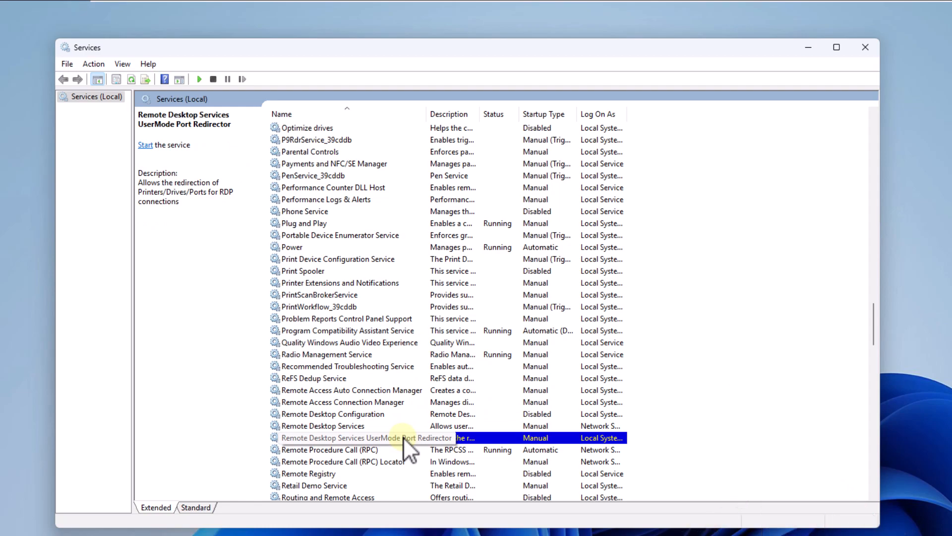
{"action": "double_click", "coordinate": [371, 437]}
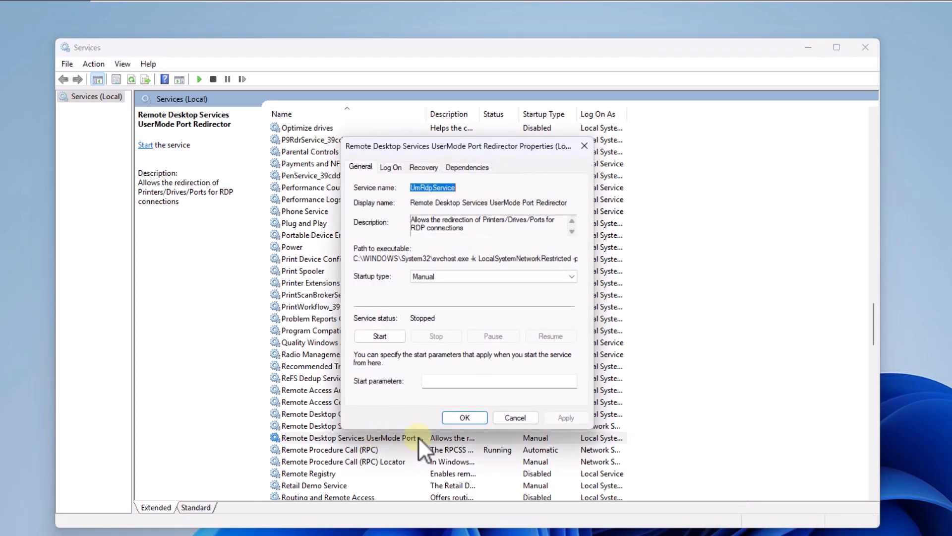
{"action": "left_click", "coordinate": [525, 279]}
{"action": "left_click", "coordinate": [538, 311]}
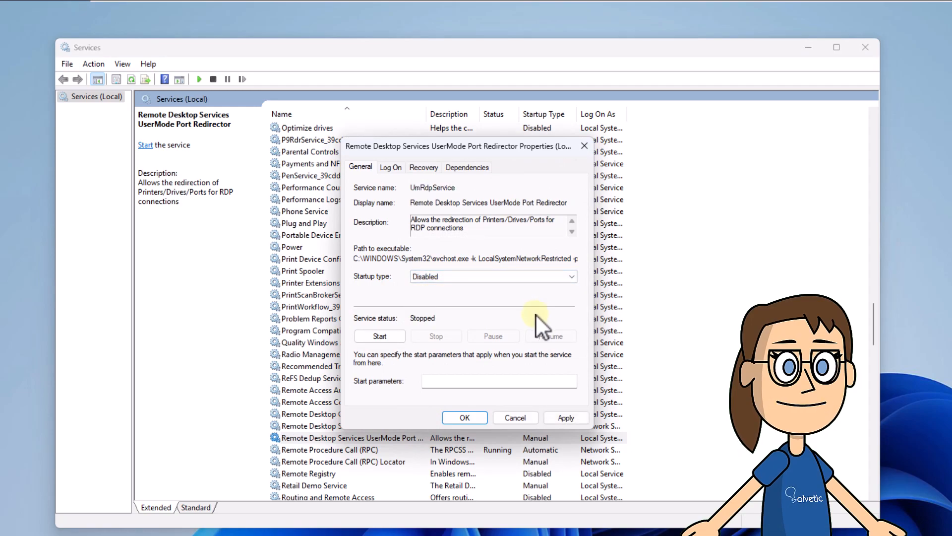
{"action": "left_click", "coordinate": [566, 417]}
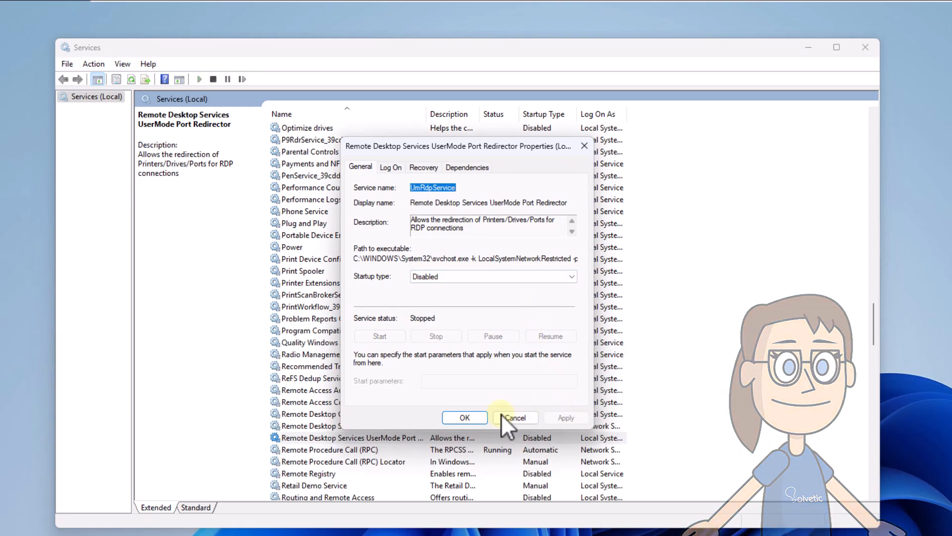
{"action": "left_click", "coordinate": [472, 418]}
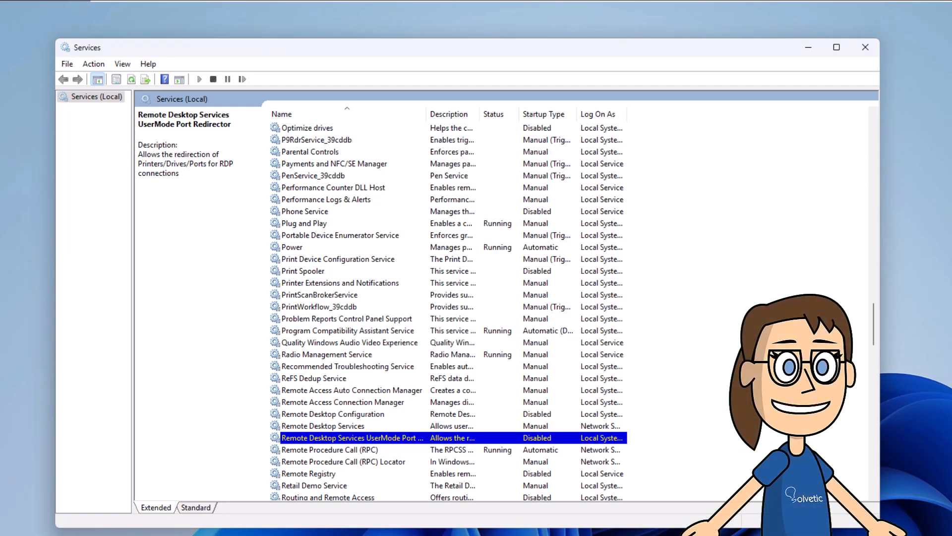
Set the startup type of the Sensor Service to Disabled and apply the change.
{"action": "scroll", "coordinate": [384, 395], "scroll_direction": "down", "scroll_amount": 4}
{"action": "scroll", "coordinate": [383, 395], "scroll_direction": "down", "scroll_amount": 3}
{"action": "left_click", "coordinate": [345, 344]}
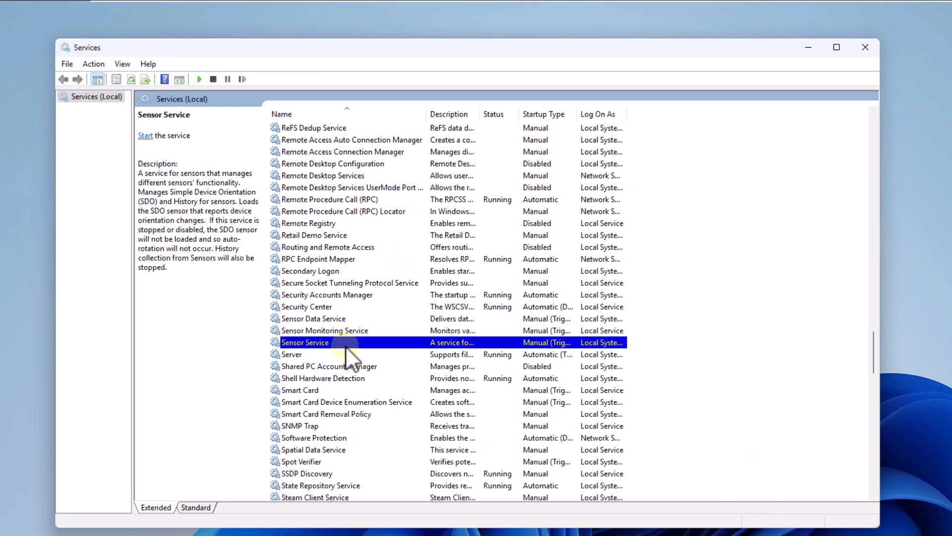
{"action": "double_click", "coordinate": [415, 344]}
{"action": "left_click", "coordinate": [538, 276]}
{"action": "left_click", "coordinate": [550, 312]}
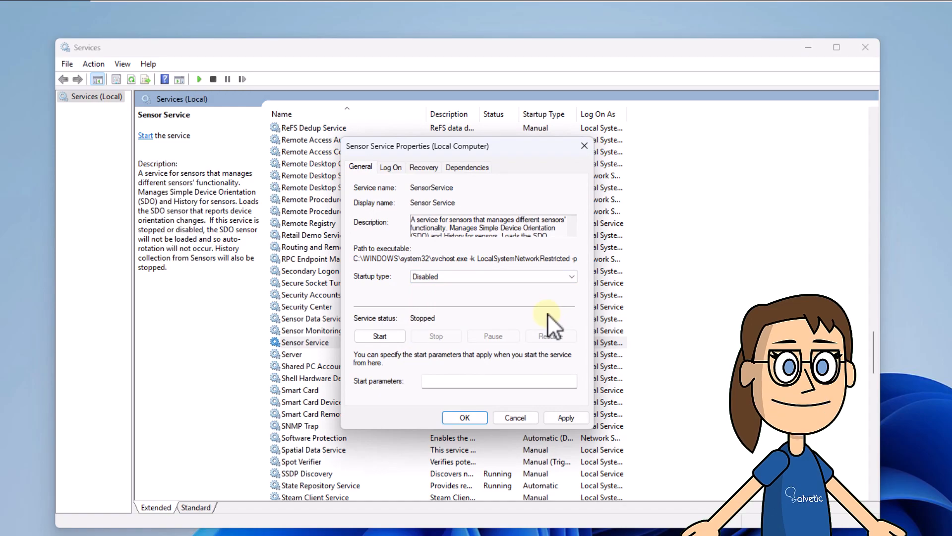
{"action": "left_click", "coordinate": [573, 416]}
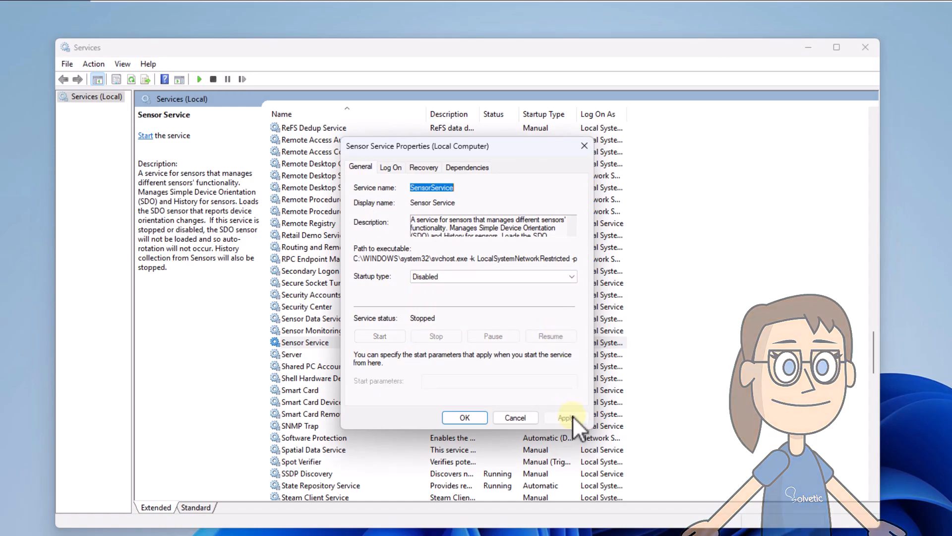
{"action": "left_click", "coordinate": [570, 417]}
{"action": "left_click", "coordinate": [464, 415]}
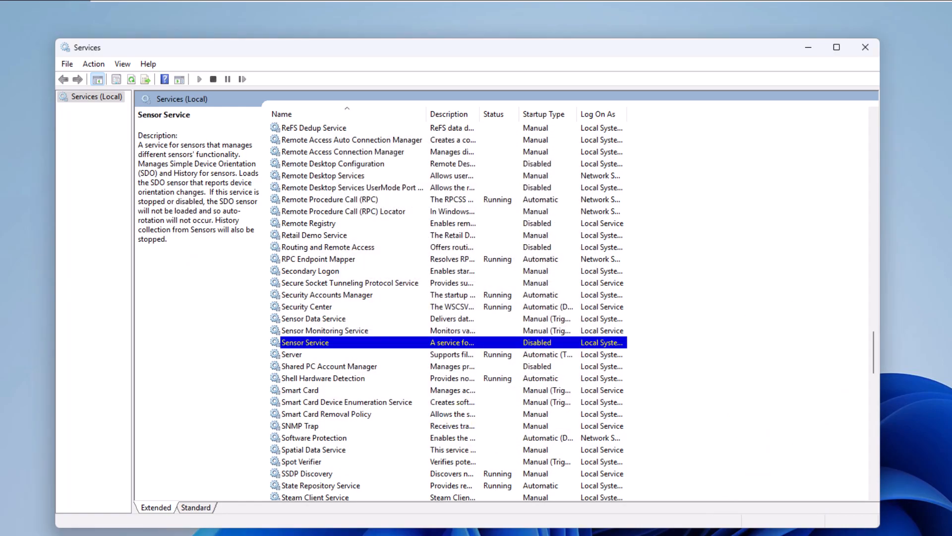
Set the startup type of the Smart Card service to Disabled and apply the change.
{"action": "scroll", "coordinate": [380, 400], "scroll_direction": "down", "scroll_amount": 4}
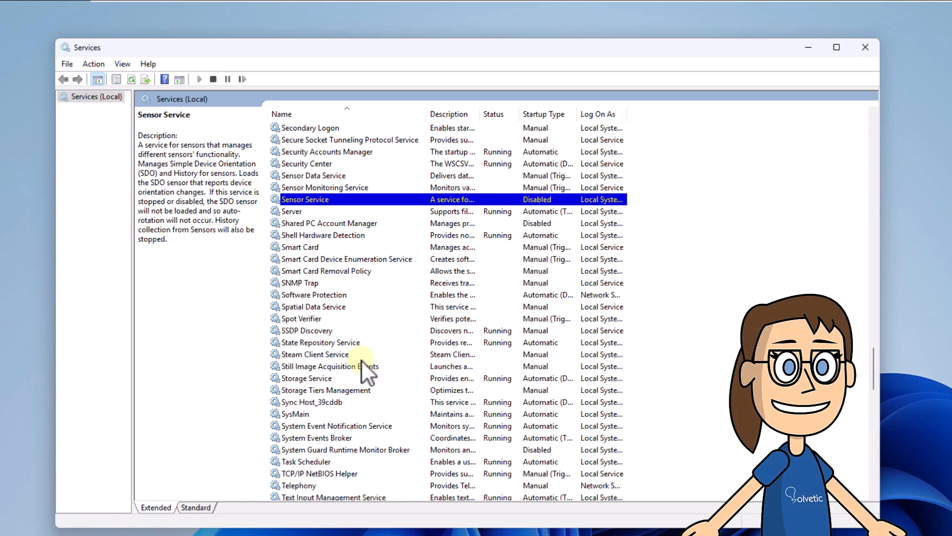
{"action": "left_click", "coordinate": [375, 248]}
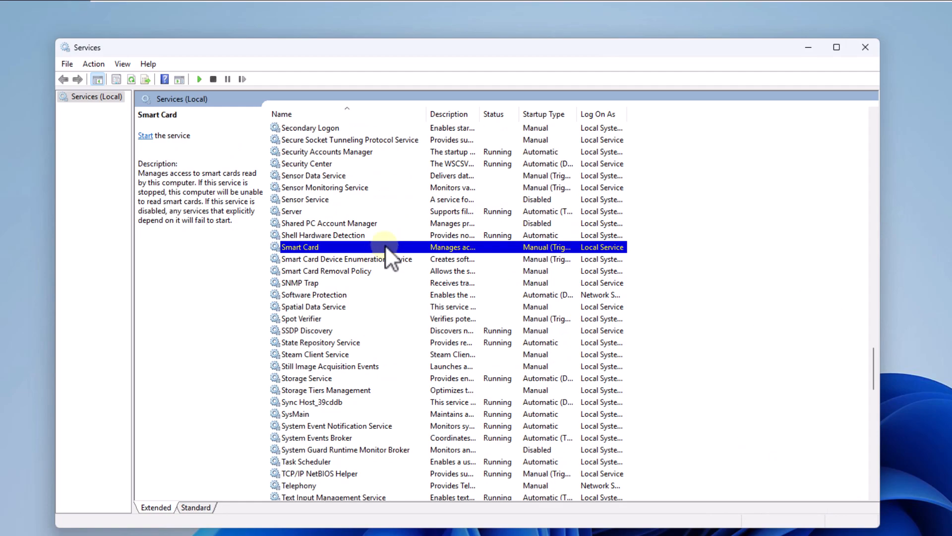
{"action": "double_click", "coordinate": [391, 245]}
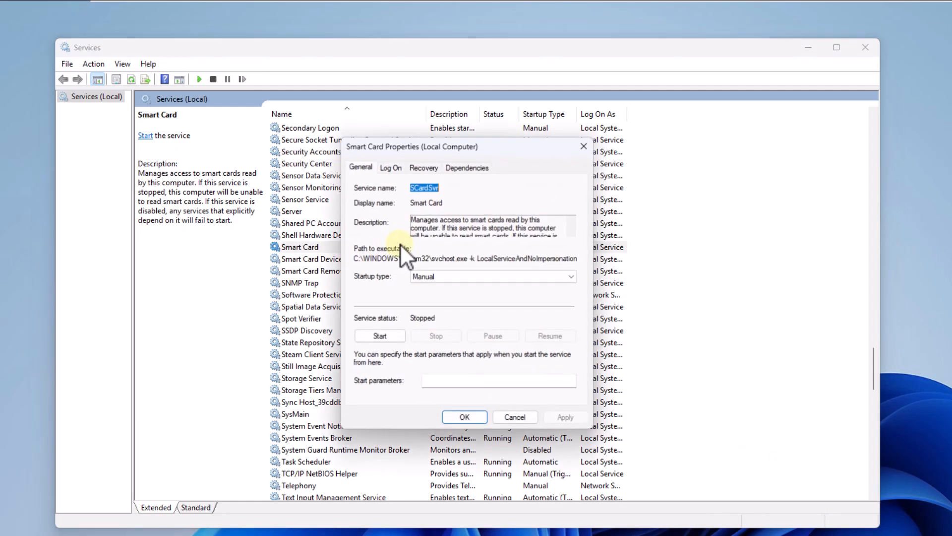
{"action": "left_click", "coordinate": [511, 278]}
{"action": "left_click", "coordinate": [525, 311]}
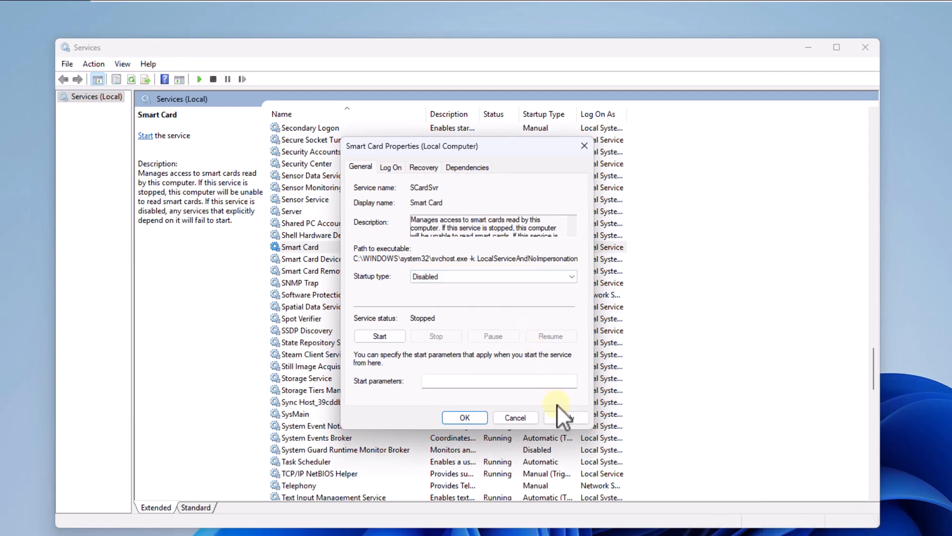
{"action": "left_click", "coordinate": [568, 418]}
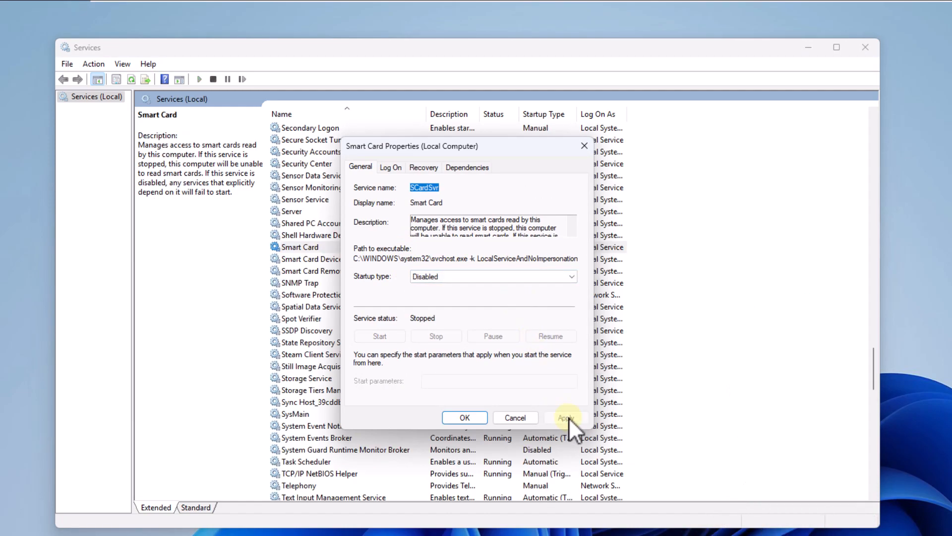
{"action": "left_click", "coordinate": [472, 417]}
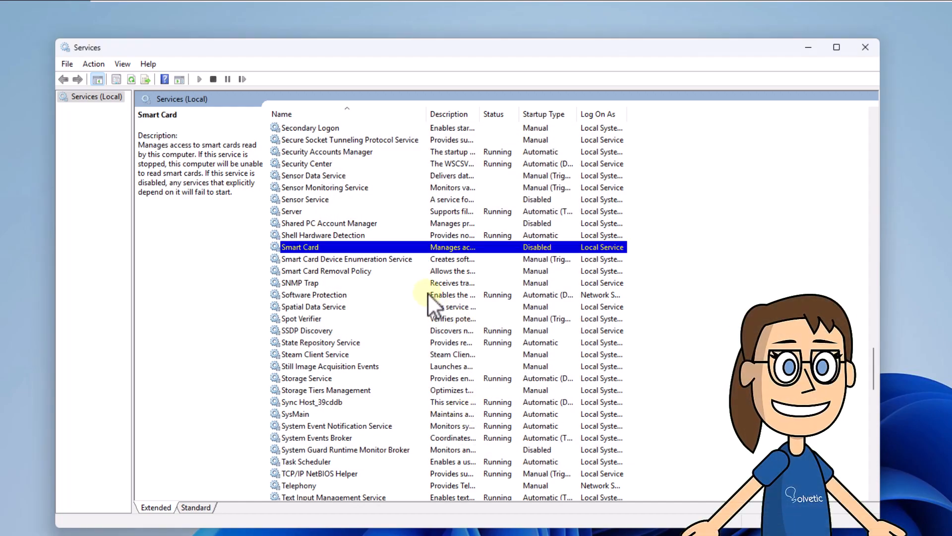
Set the startup type of the Smart Card Device Enumeration Service to Disabled and apply the change.
{"action": "left_click", "coordinate": [391, 261]}
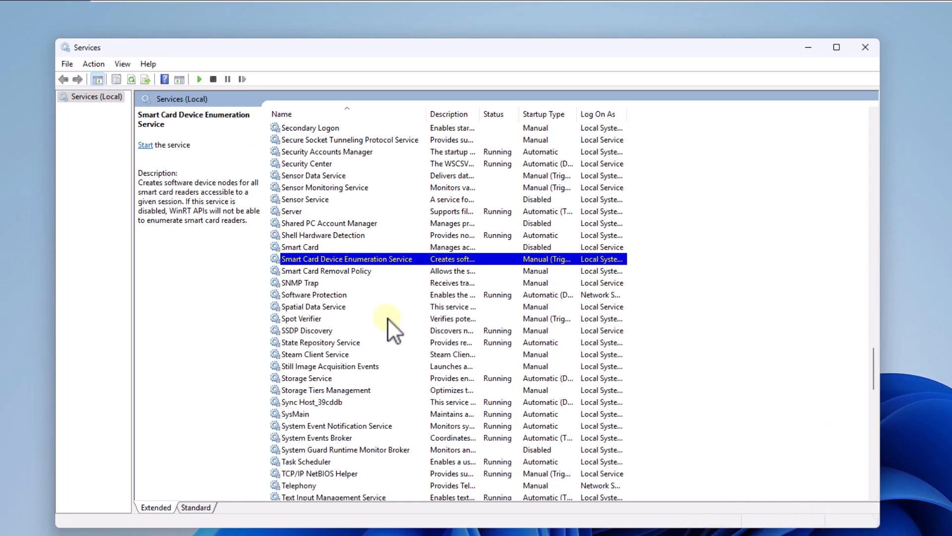
{"action": "double_click", "coordinate": [370, 258]}
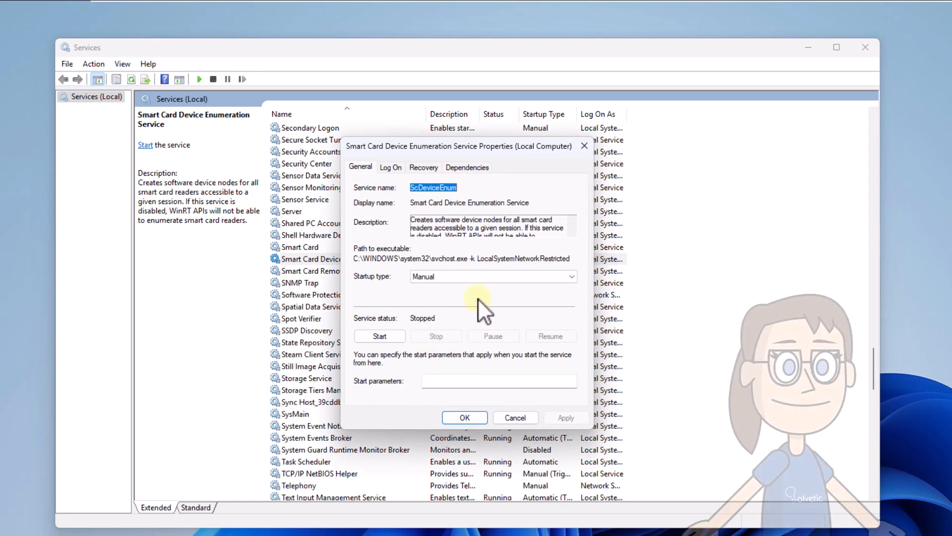
{"action": "left_click", "coordinate": [498, 278]}
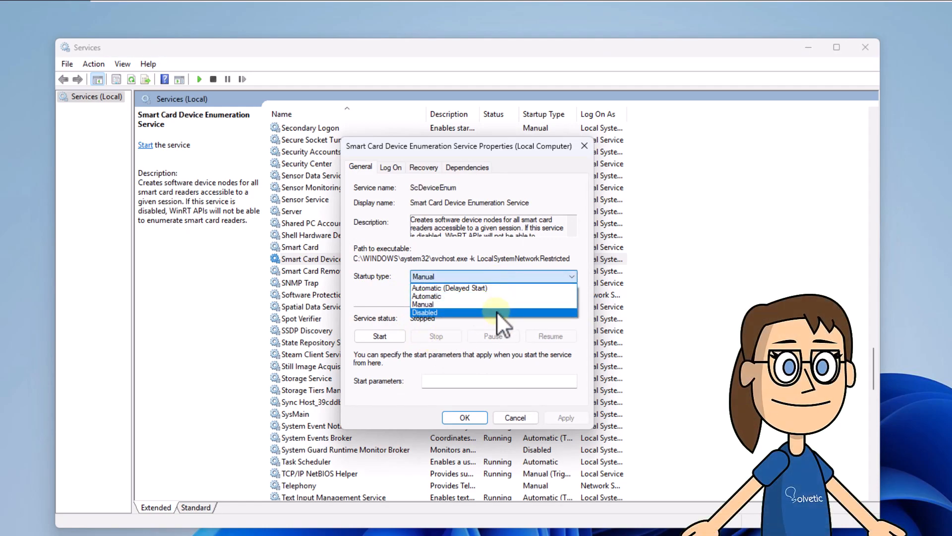
{"action": "left_click", "coordinate": [496, 313]}
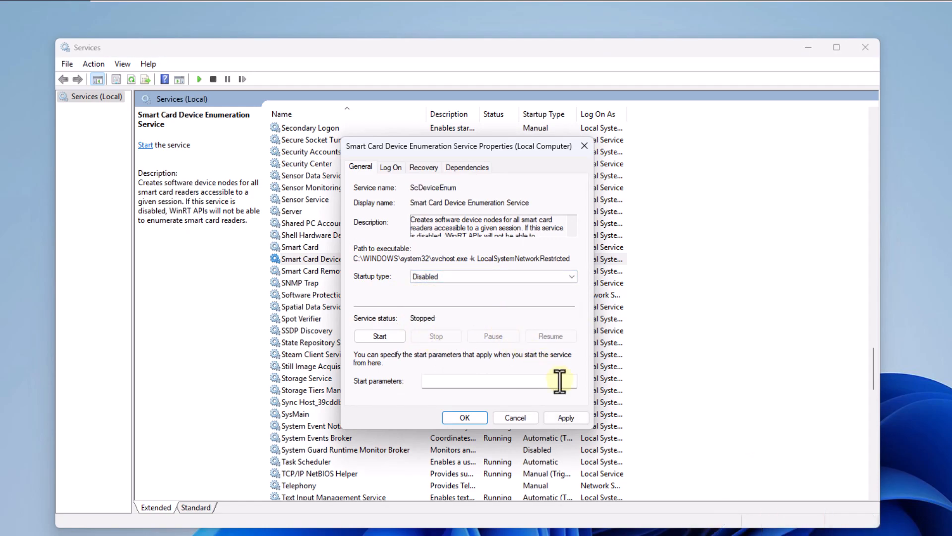
{"action": "left_click", "coordinate": [571, 416]}
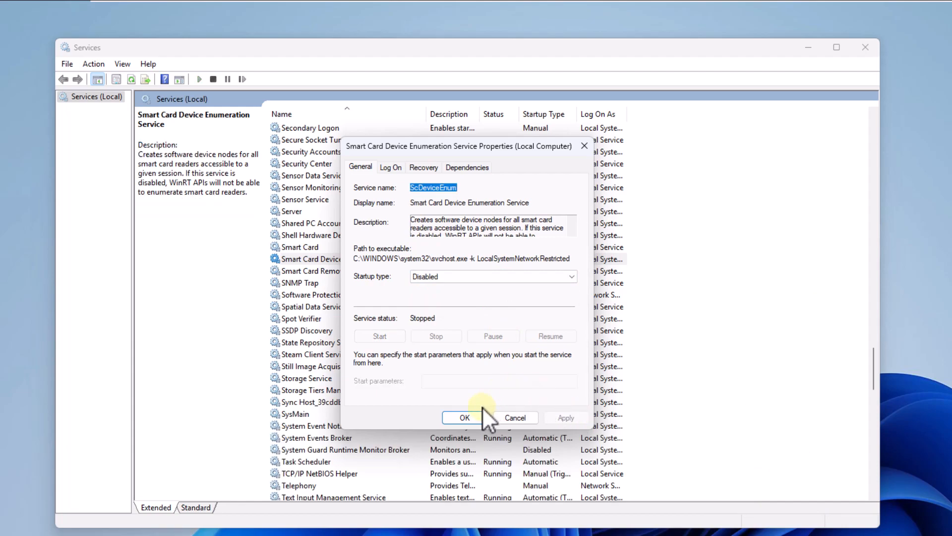
{"action": "left_click", "coordinate": [469, 418]}
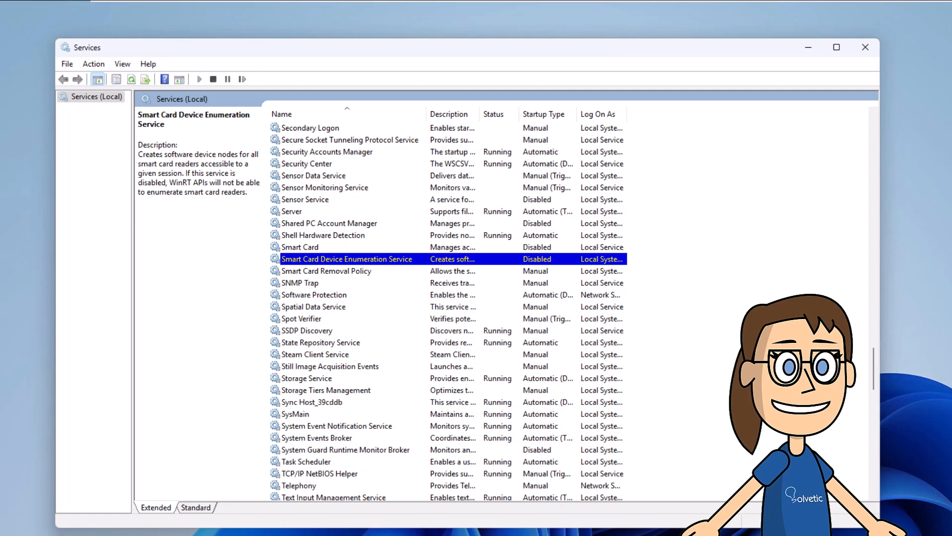
Set the startup type of the Smart Card Removal Policy service to Disabled and apply the change.
{"action": "left_click", "coordinate": [387, 272]}
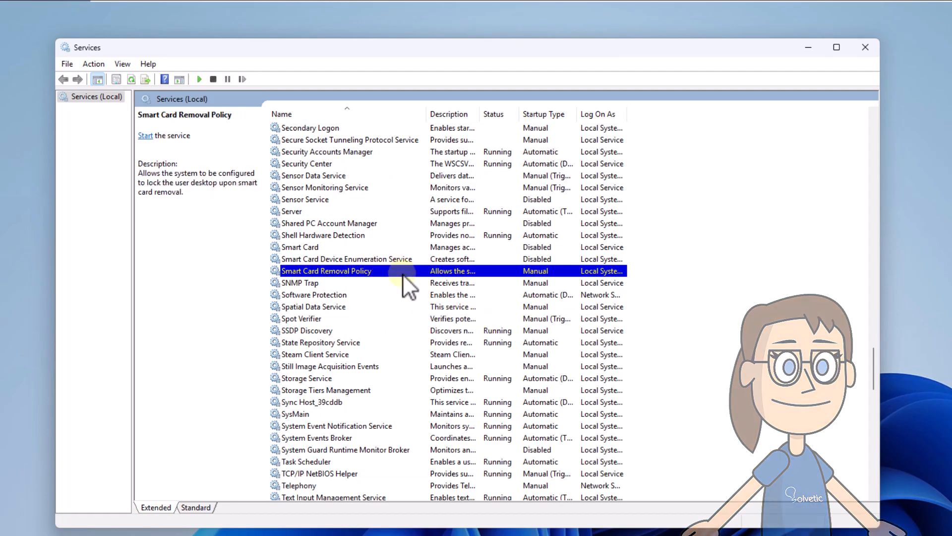
{"action": "double_click", "coordinate": [404, 270]}
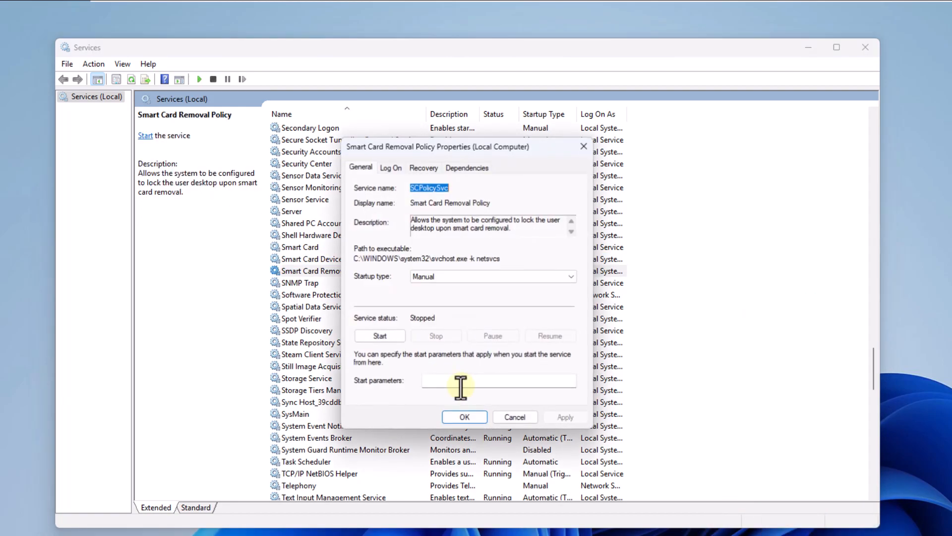
{"action": "left_click", "coordinate": [516, 276]}
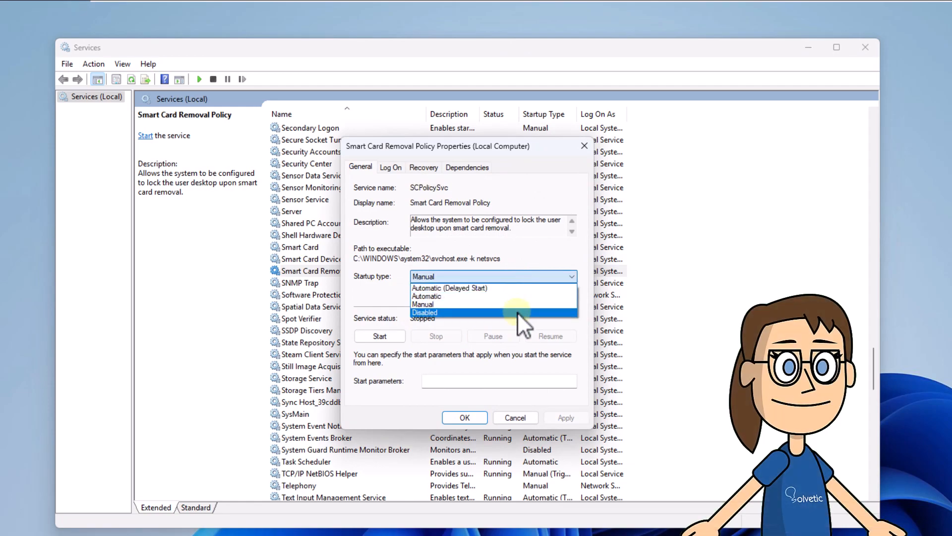
{"action": "left_click", "coordinate": [517, 311]}
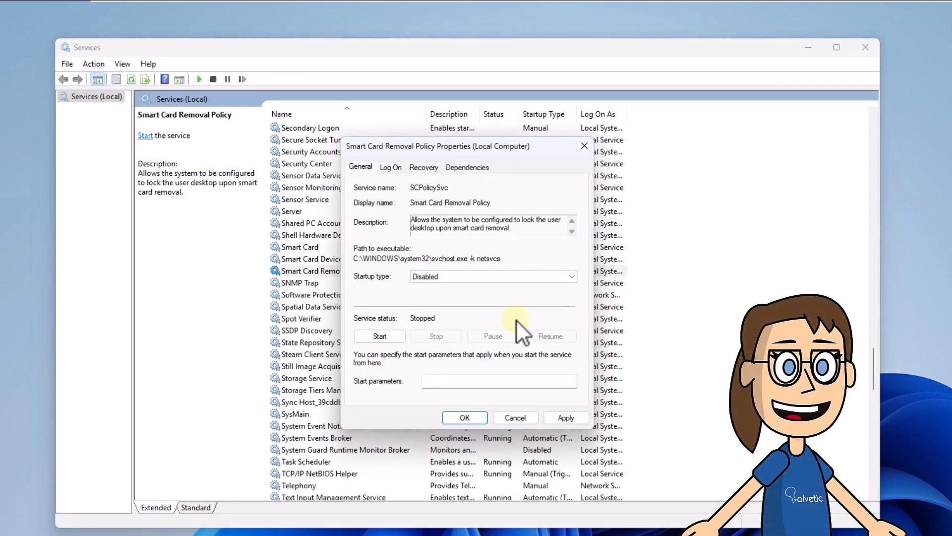
{"action": "left_click", "coordinate": [568, 417]}
{"action": "left_click", "coordinate": [478, 417]}
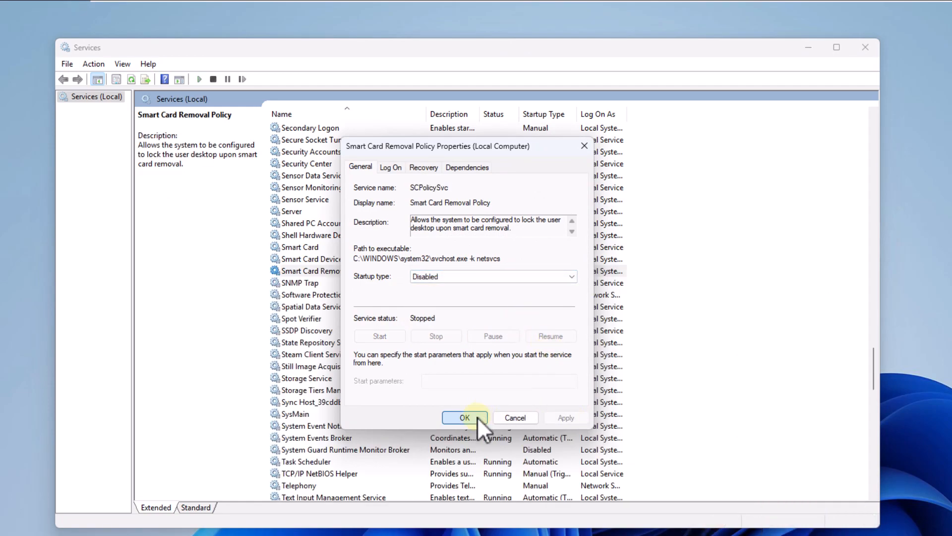
Set the startup type of the Windows Biometric Service to Disabled and apply the change.
{"action": "scroll", "coordinate": [337, 418], "scroll_direction": "down", "scroll_amount": 15}
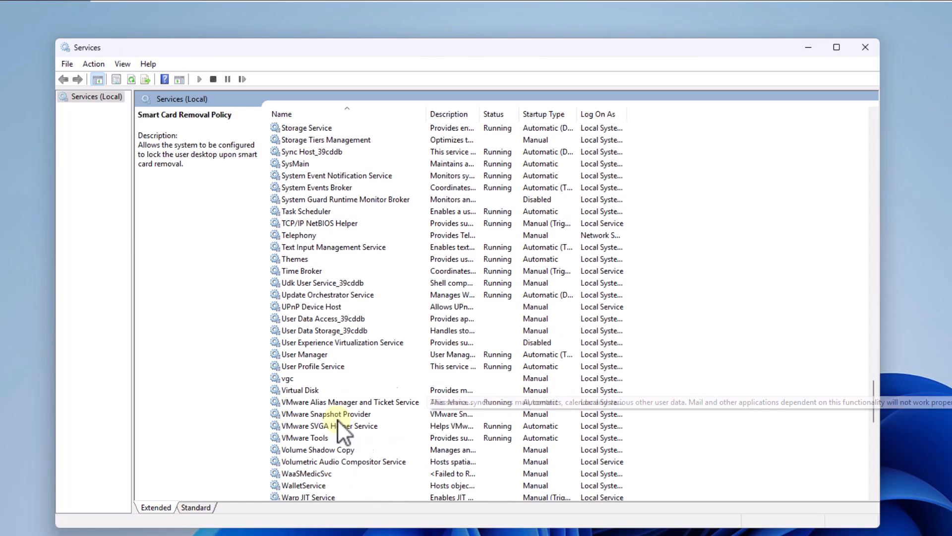
{"action": "scroll", "coordinate": [344, 397], "scroll_direction": "up", "scroll_amount": 4}
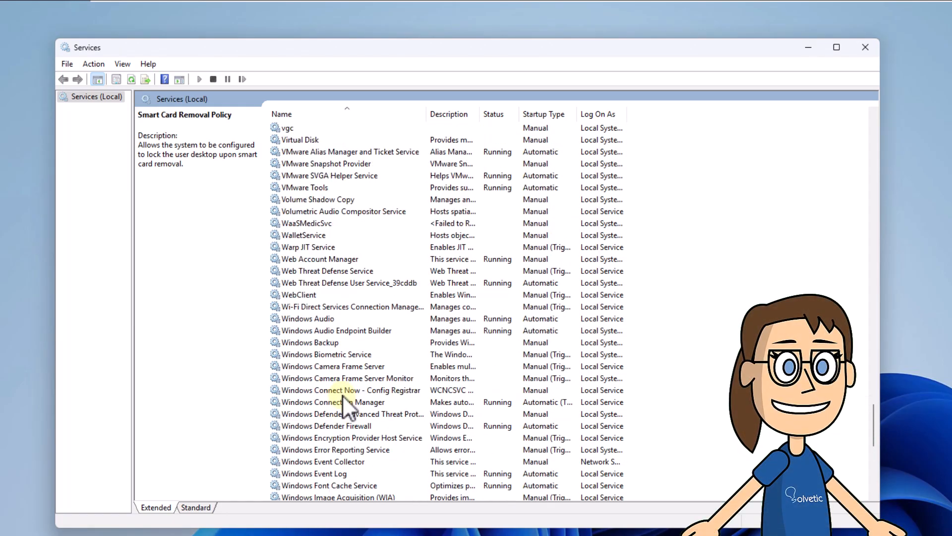
{"action": "left_click", "coordinate": [350, 355]}
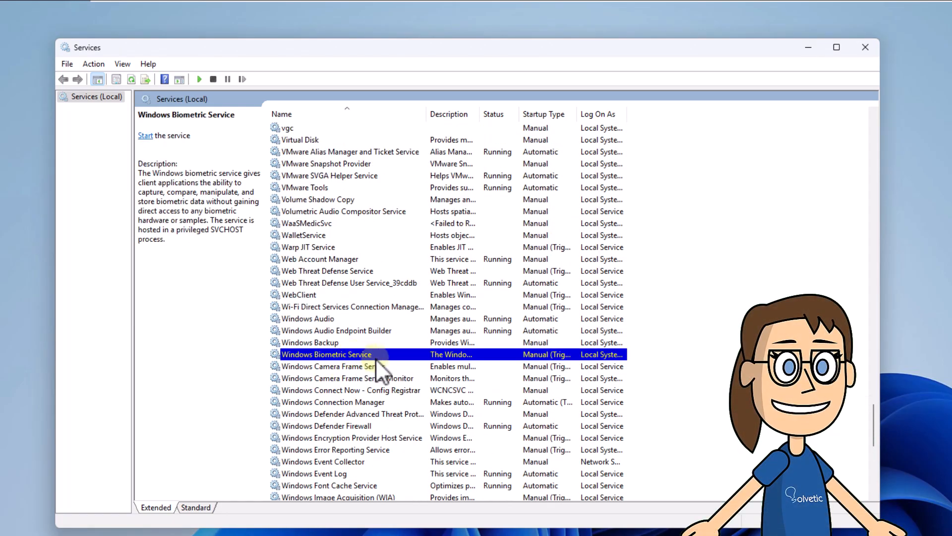
{"action": "double_click", "coordinate": [417, 353]}
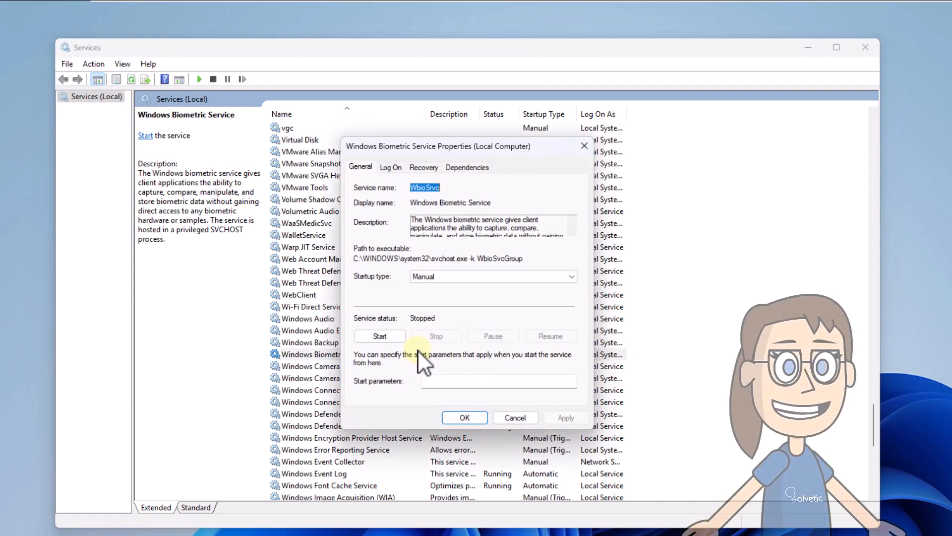
{"action": "left_click", "coordinate": [536, 279]}
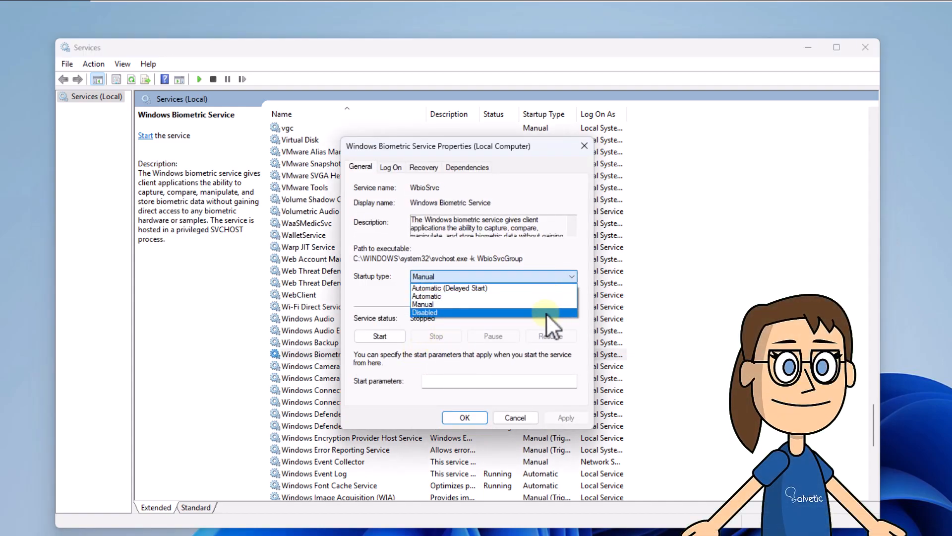
{"action": "left_click", "coordinate": [546, 313]}
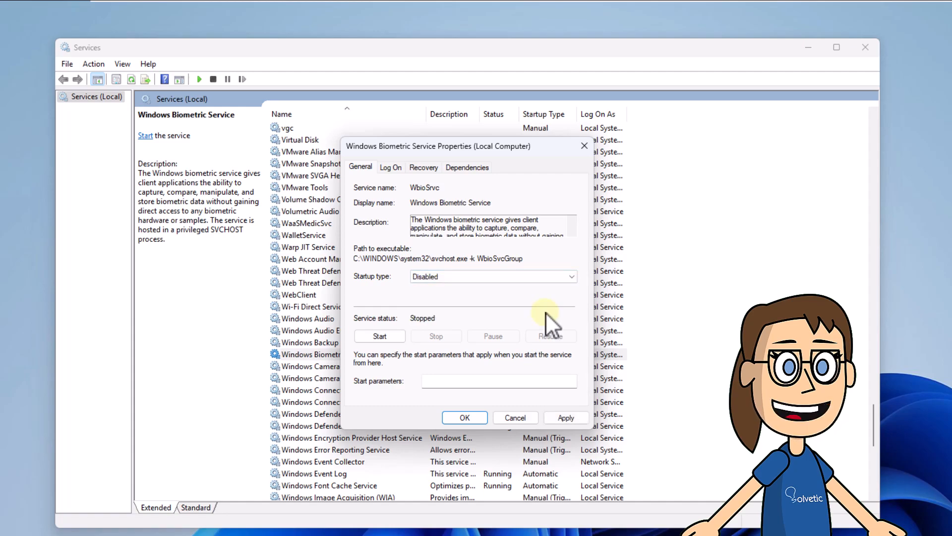
{"action": "left_click", "coordinate": [578, 417]}
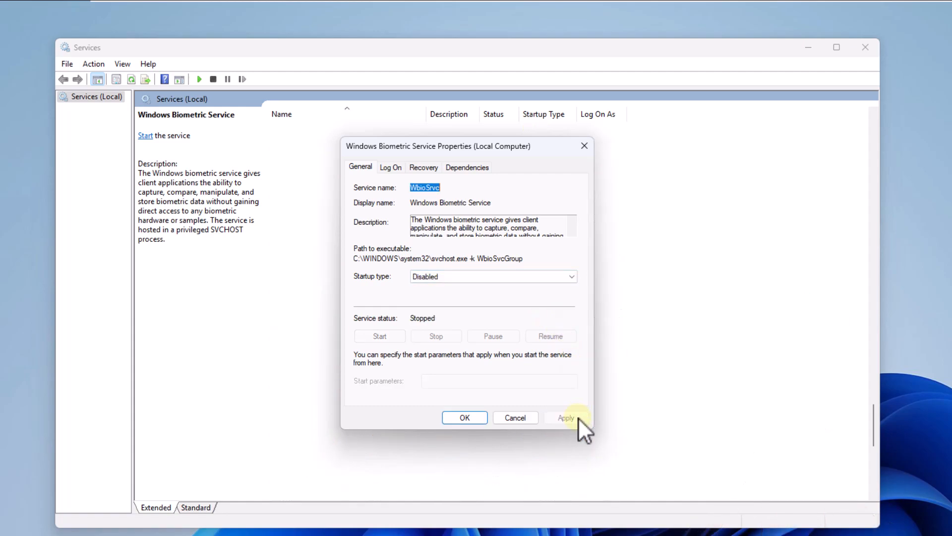
{"action": "left_click", "coordinate": [463, 418]}
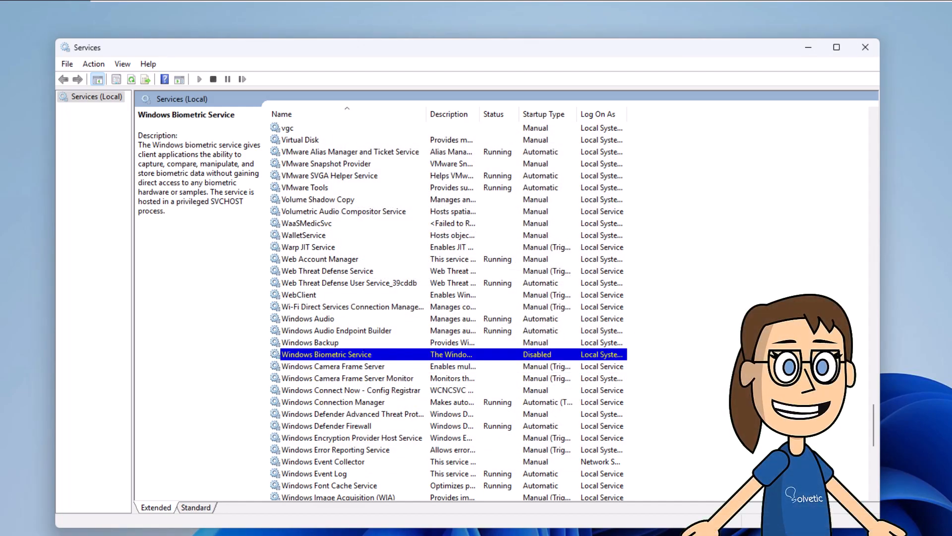
Set the startup type of the Windows Error Reporting Service to Disabled and apply the change.
{"action": "left_click", "coordinate": [361, 447]}
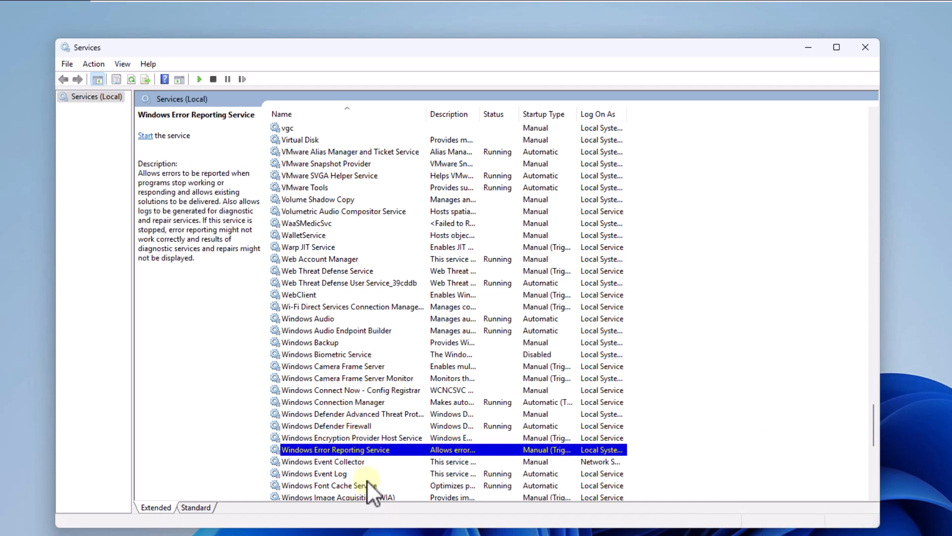
{"action": "double_click", "coordinate": [380, 449]}
{"action": "left_click", "coordinate": [558, 277]}
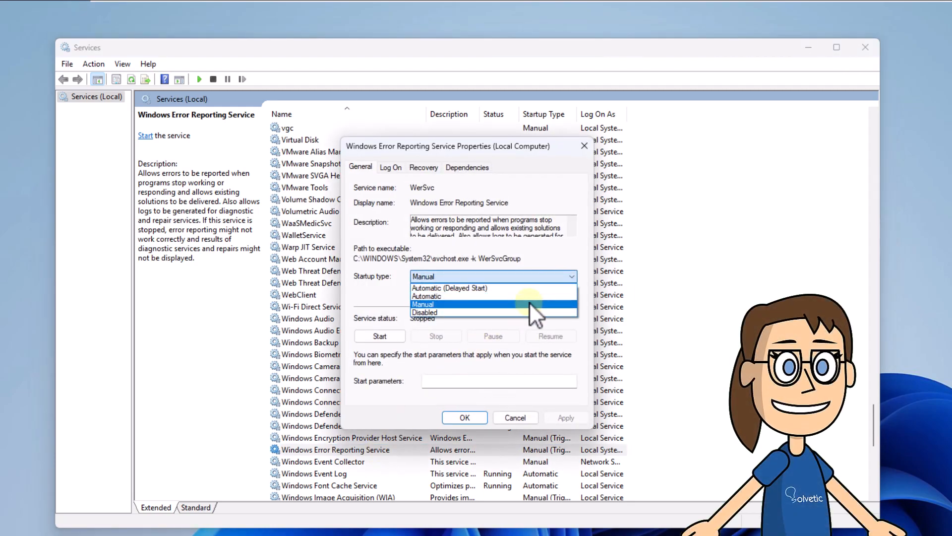
{"action": "left_click", "coordinate": [527, 311]}
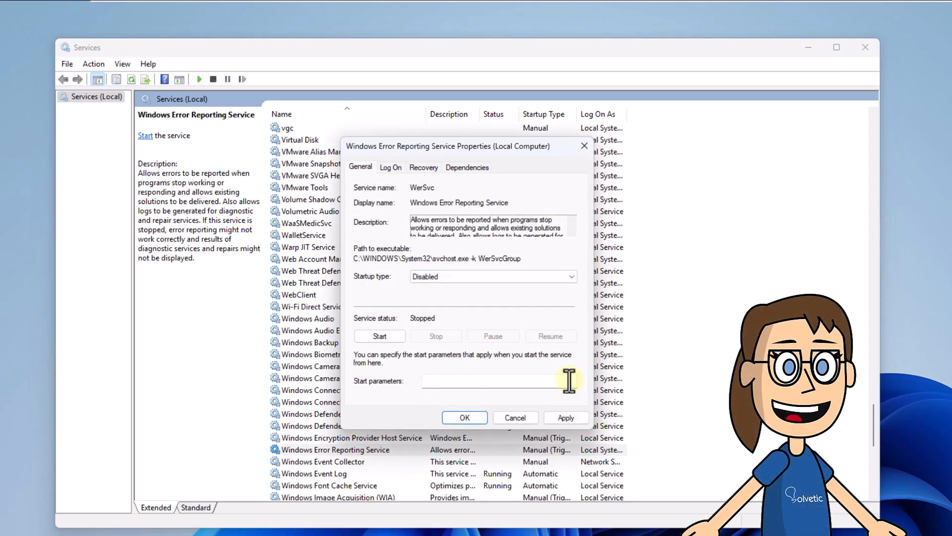
{"action": "left_click", "coordinate": [581, 418]}
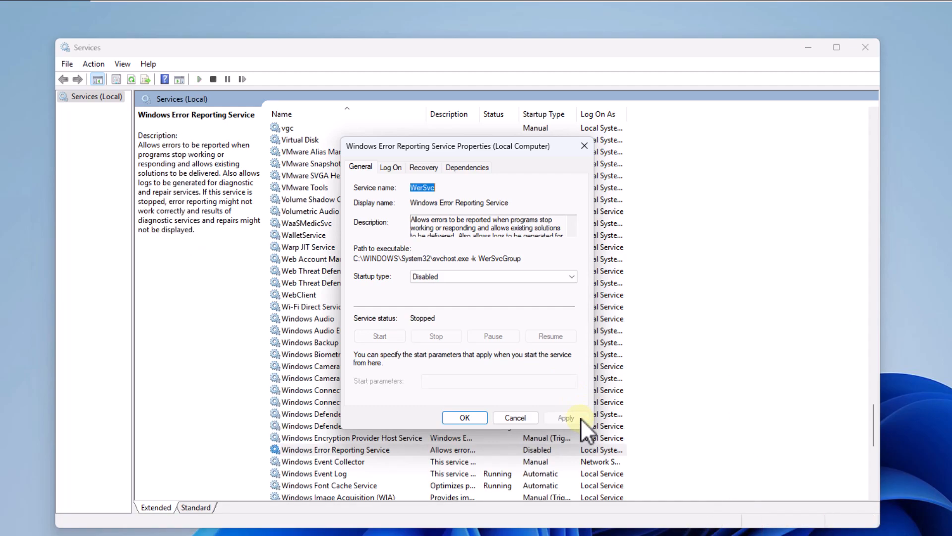
{"action": "left_click", "coordinate": [464, 417]}
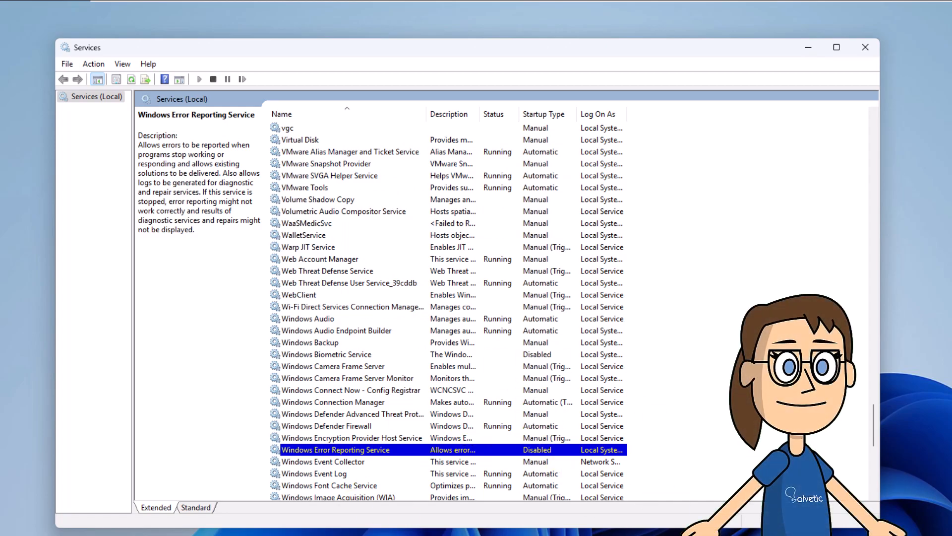
{"action": "scroll", "coordinate": [397, 362], "scroll_direction": "down", "scroll_amount": 5}
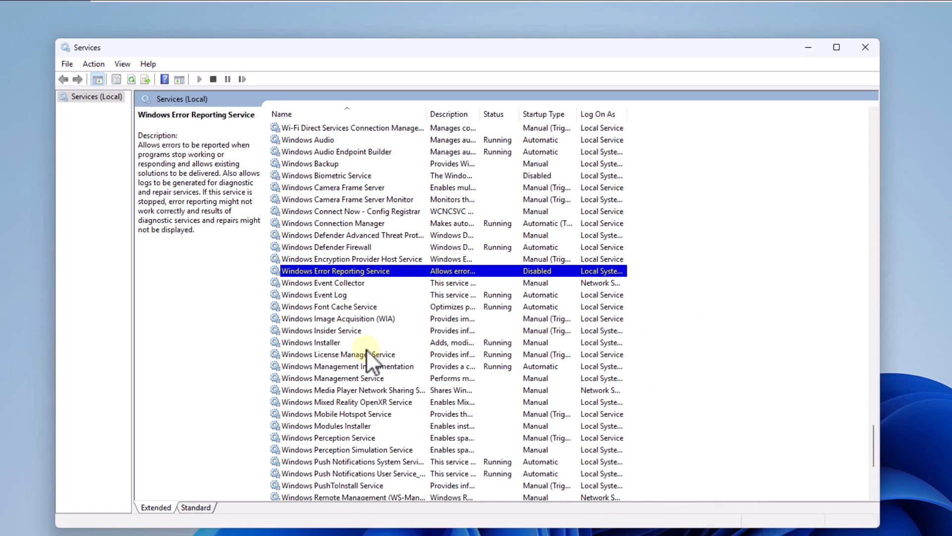
Set the startup type of the Work Folders service to Disabled and apply the change.
{"action": "scroll", "coordinate": [368, 362], "scroll_direction": "down", "scroll_amount": 6}
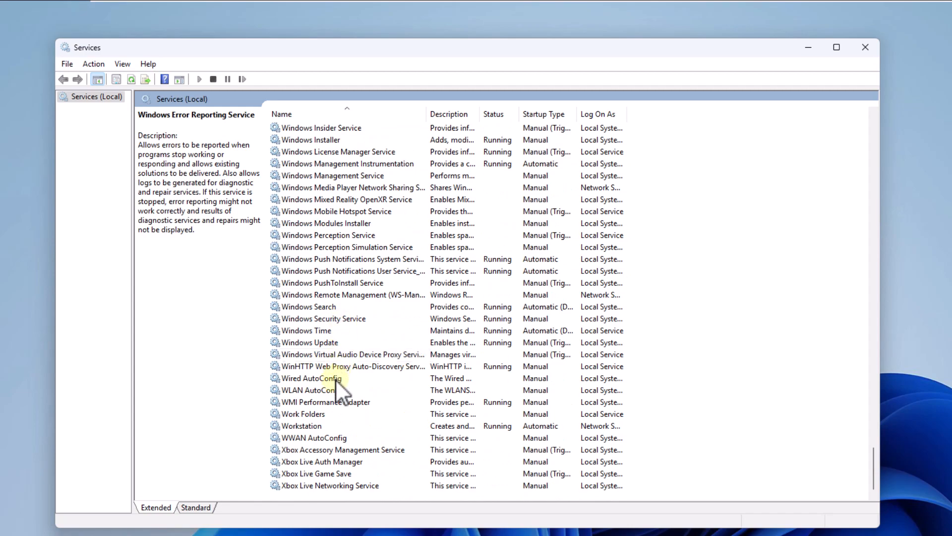
{"action": "left_click", "coordinate": [368, 412]}
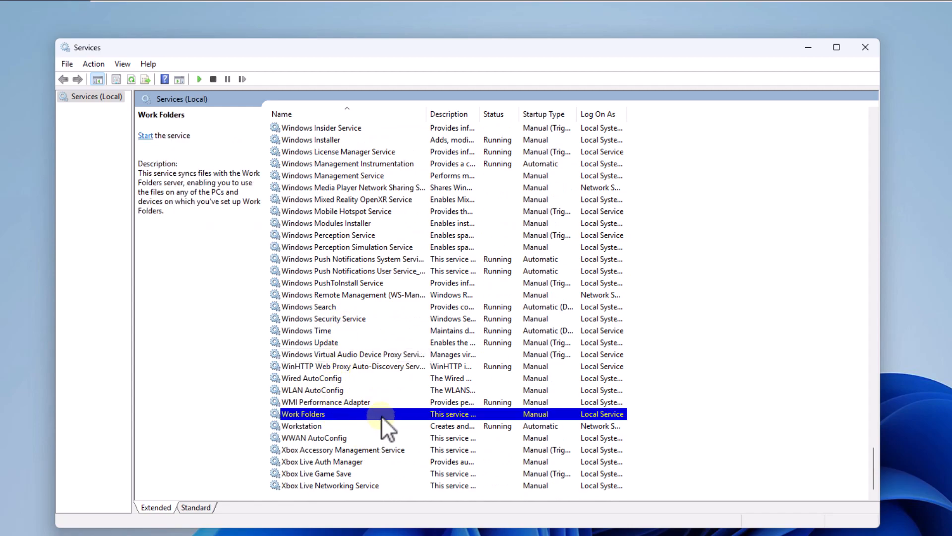
{"action": "double_click", "coordinate": [385, 413]}
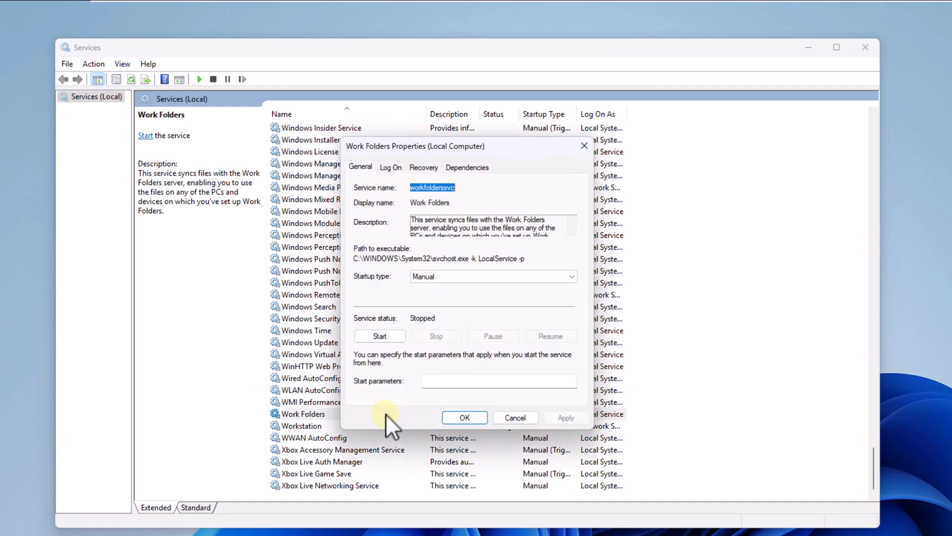
{"action": "left_click", "coordinate": [528, 279]}
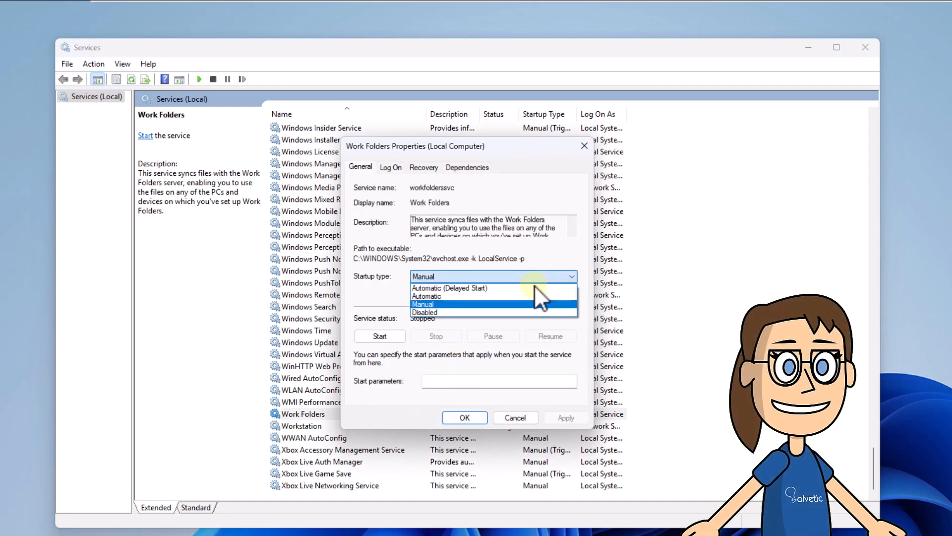
{"action": "left_click", "coordinate": [543, 310]}
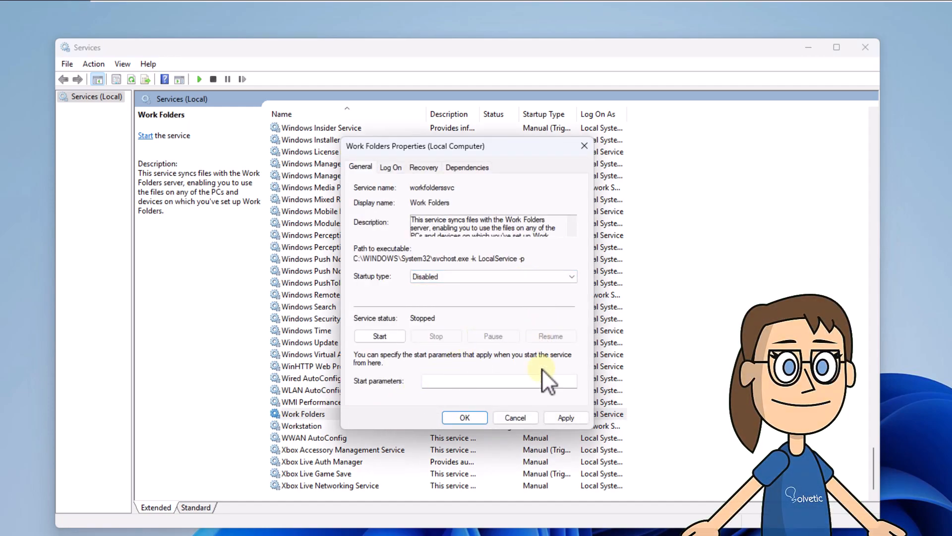
{"action": "left_click", "coordinate": [570, 417]}
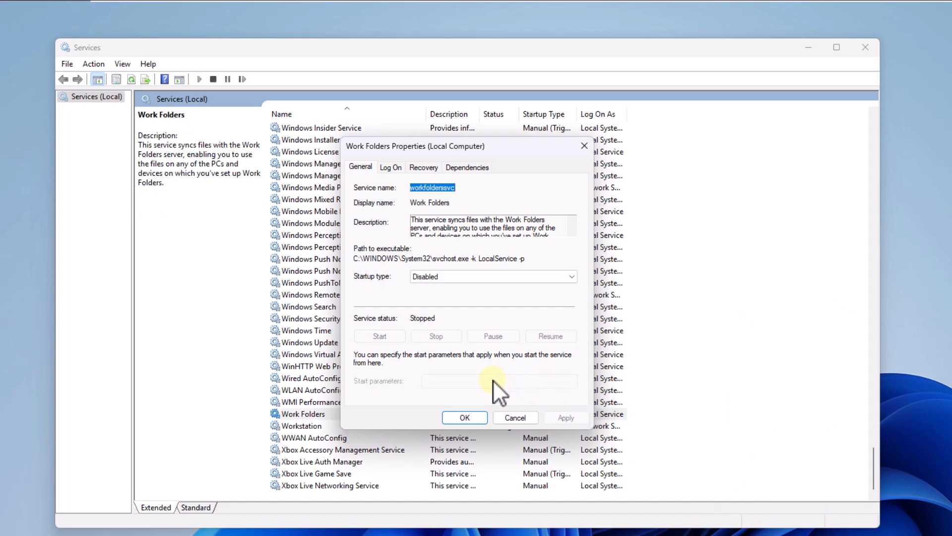
{"action": "left_click", "coordinate": [465, 417]}
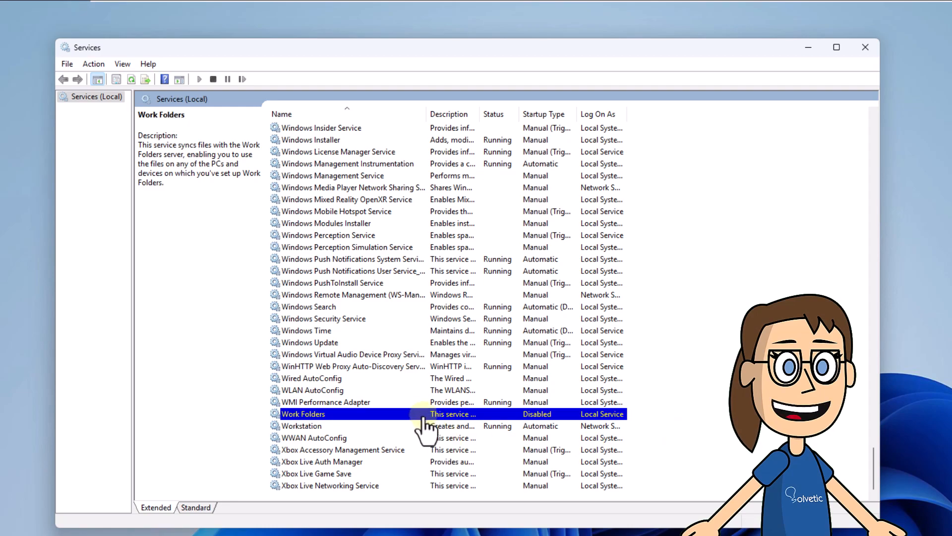
Set the startup type of the Xbox Accessory Management Service to Disabled and apply the change.
{"action": "left_click", "coordinate": [403, 449]}
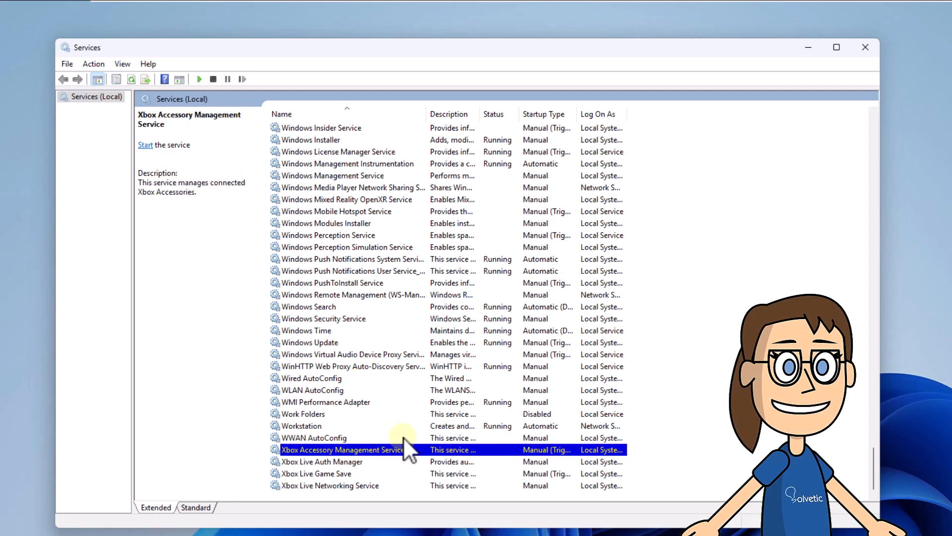
{"action": "double_click", "coordinate": [376, 450]}
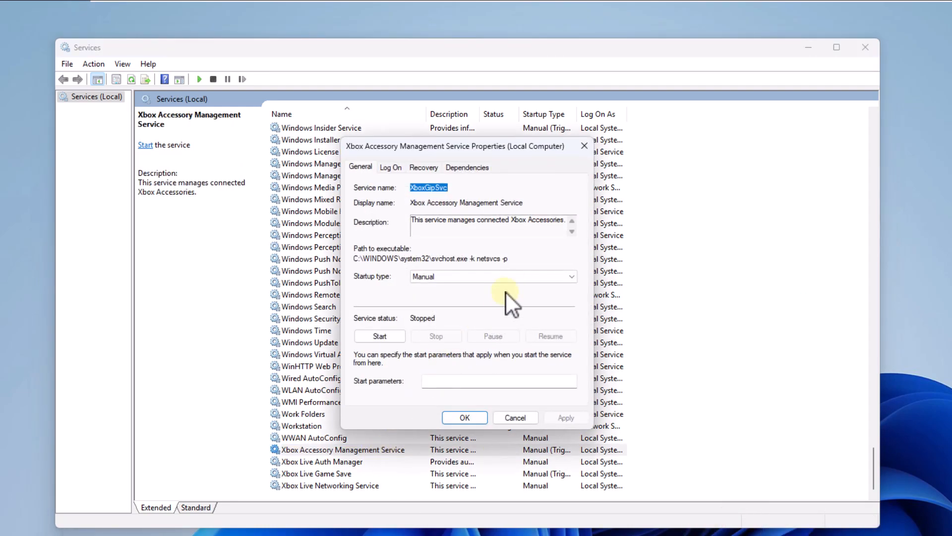
{"action": "left_click", "coordinate": [519, 276]}
{"action": "left_click", "coordinate": [531, 309]}
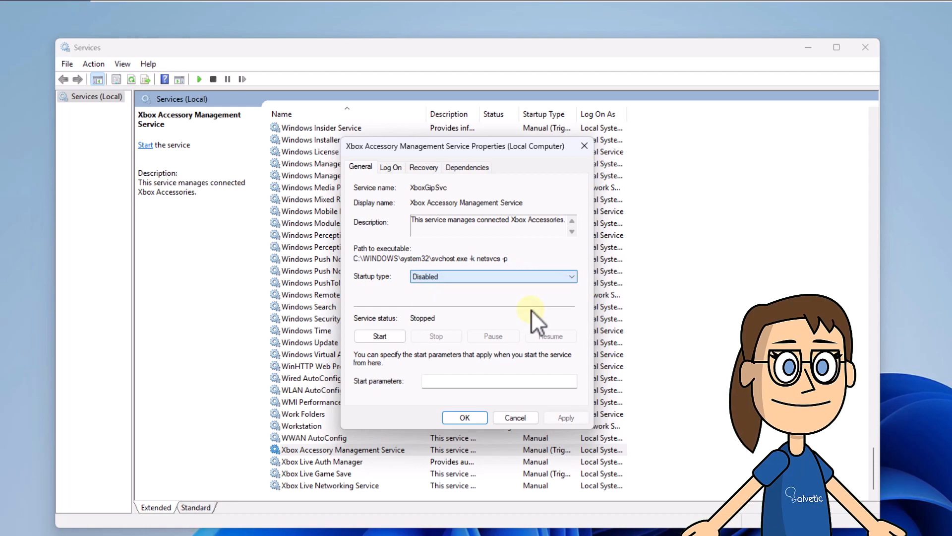
{"action": "left_click", "coordinate": [578, 418]}
{"action": "left_click", "coordinate": [464, 418]}
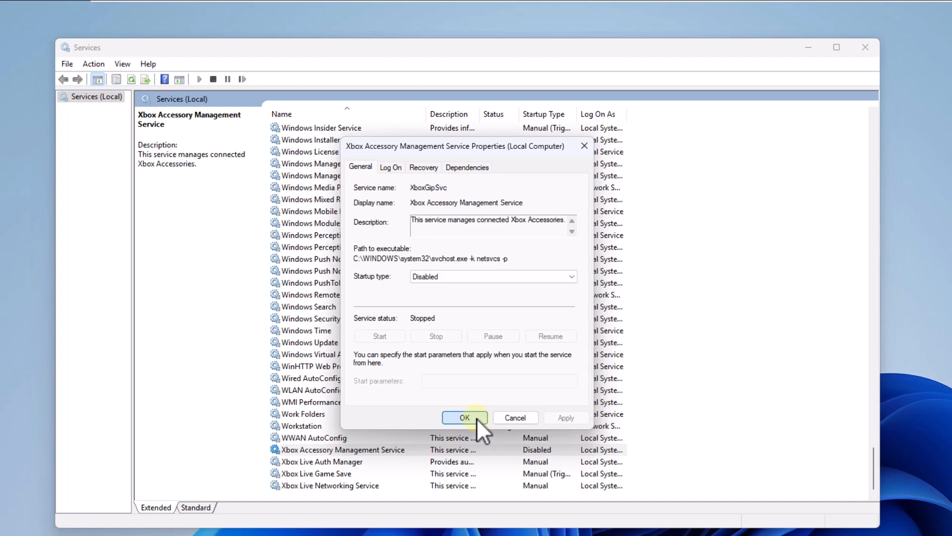
Set the startup type of the Xbox Live Auth Manager service to Disabled and apply the change.
{"action": "left_click", "coordinate": [315, 463]}
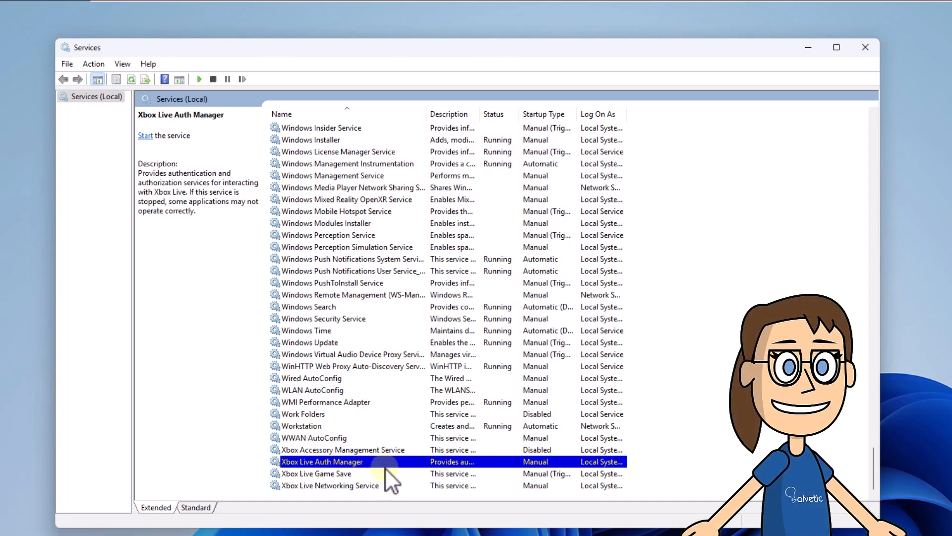
{"action": "double_click", "coordinate": [389, 462]}
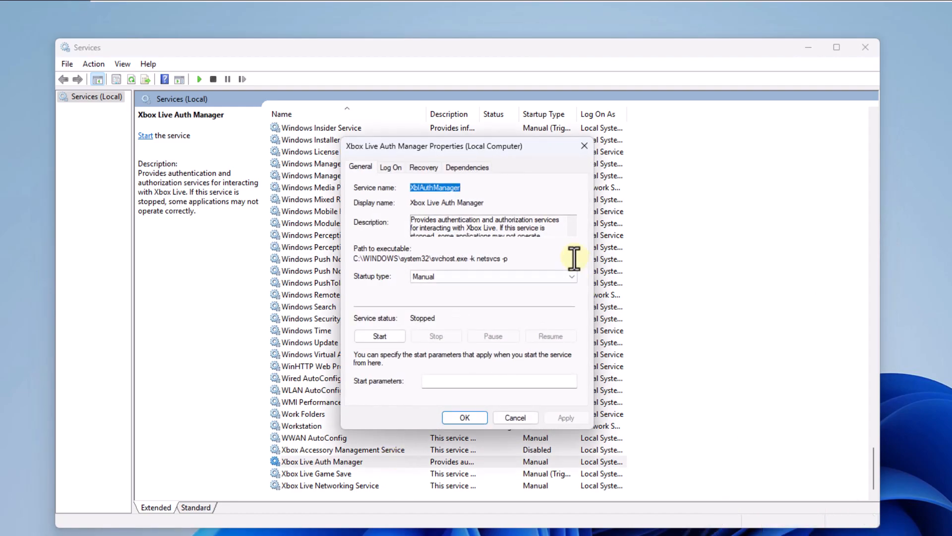
{"action": "left_click", "coordinate": [555, 276]}
{"action": "left_click", "coordinate": [541, 313]}
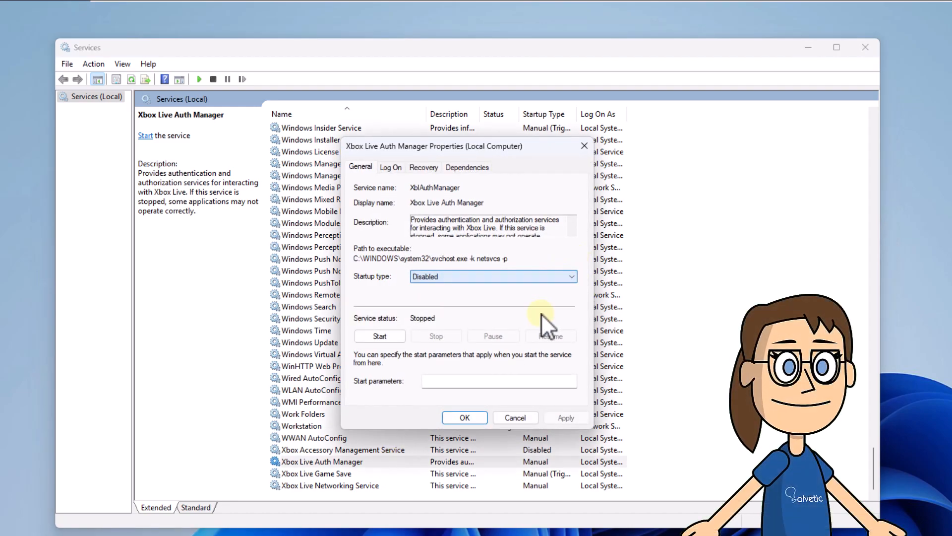
{"action": "left_click", "coordinate": [566, 417]}
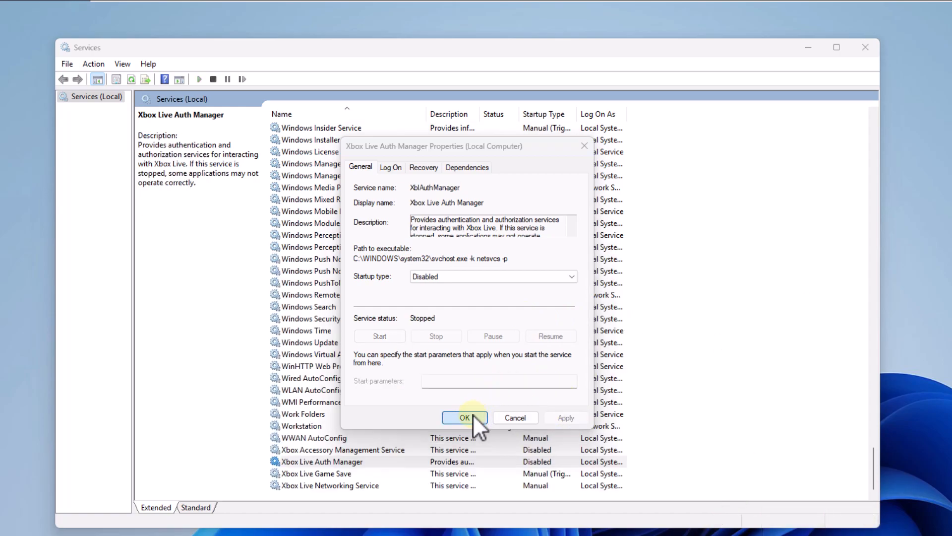
{"action": "left_click", "coordinate": [465, 417]}
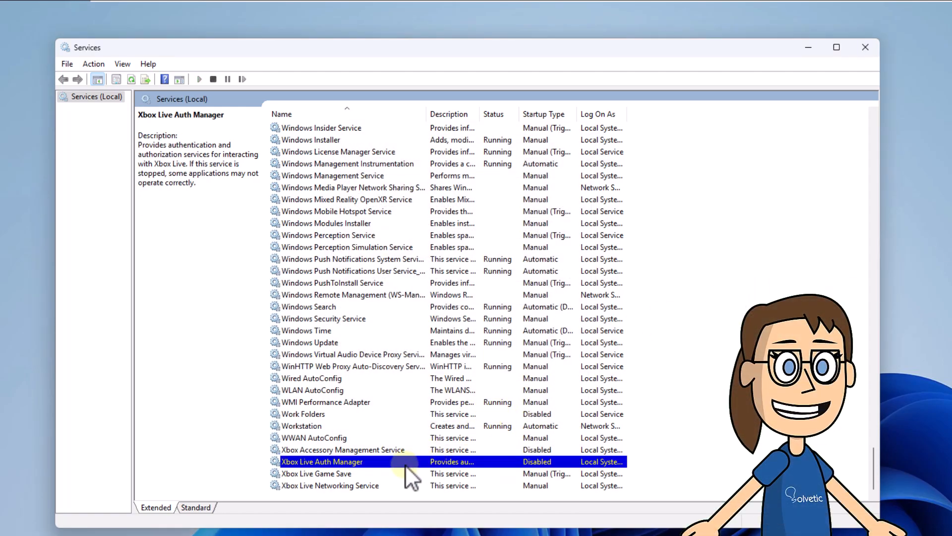
Set the startup type of the Xbox Live Game Save service to Disabled, apply the change and close the Services window.
{"action": "double_click", "coordinate": [348, 476]}
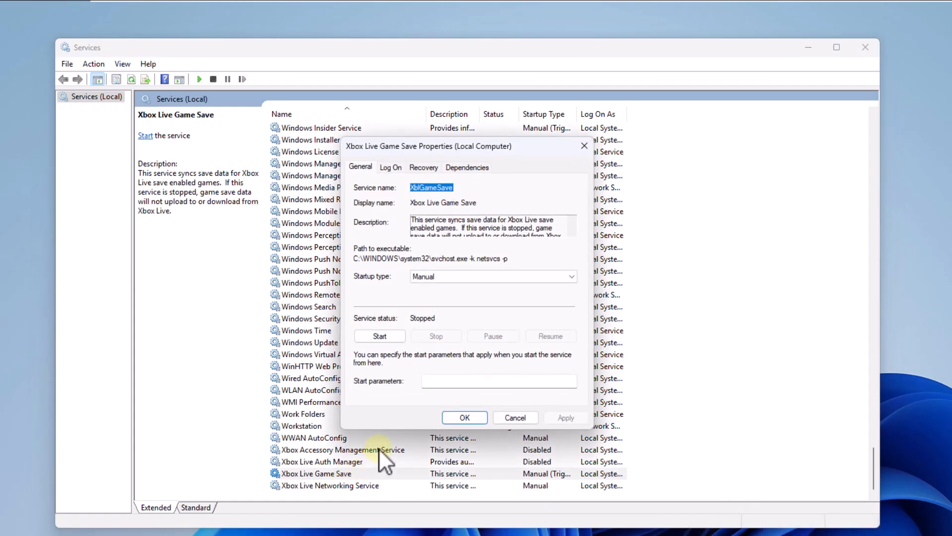
{"action": "left_click", "coordinate": [508, 280]}
{"action": "left_click", "coordinate": [504, 312]}
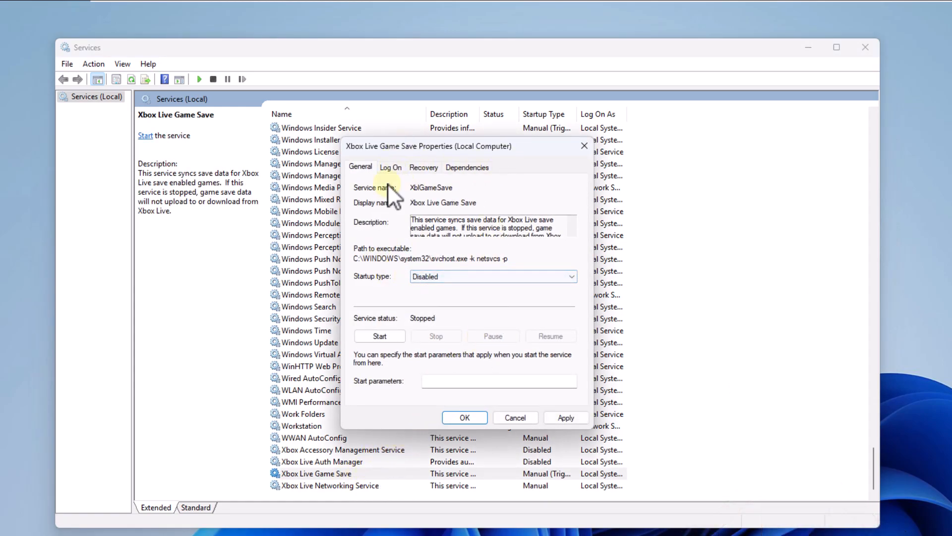
{"action": "left_click", "coordinate": [567, 419]}
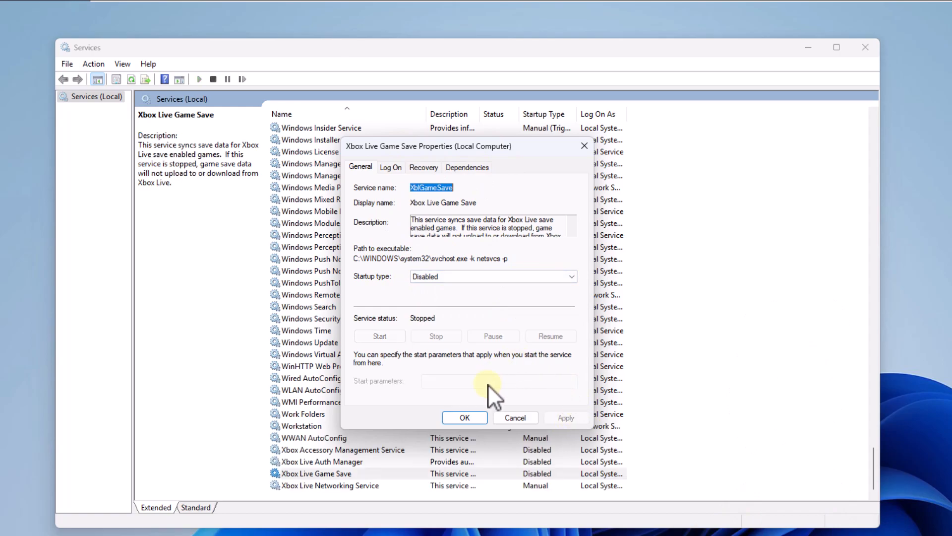
{"action": "left_click", "coordinate": [464, 416]}
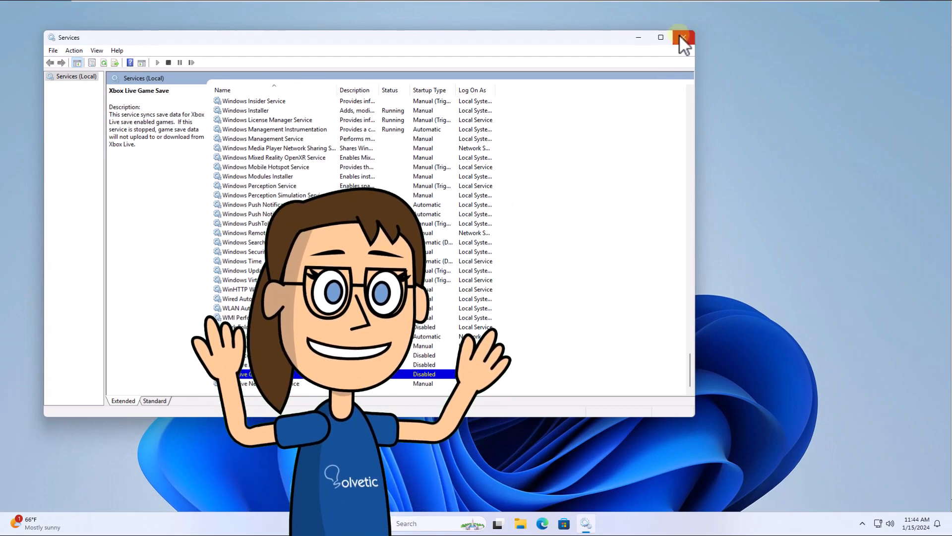
{"action": "left_click", "coordinate": [680, 34]}
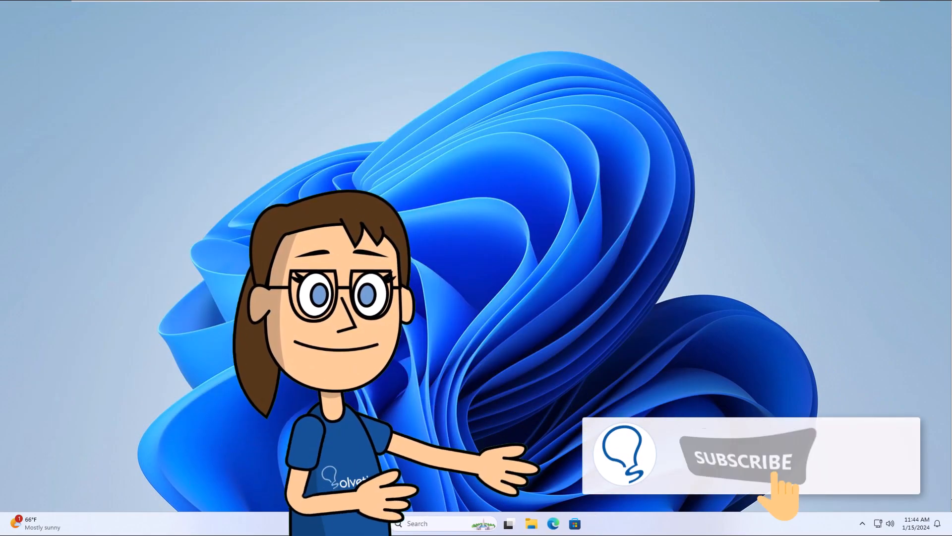